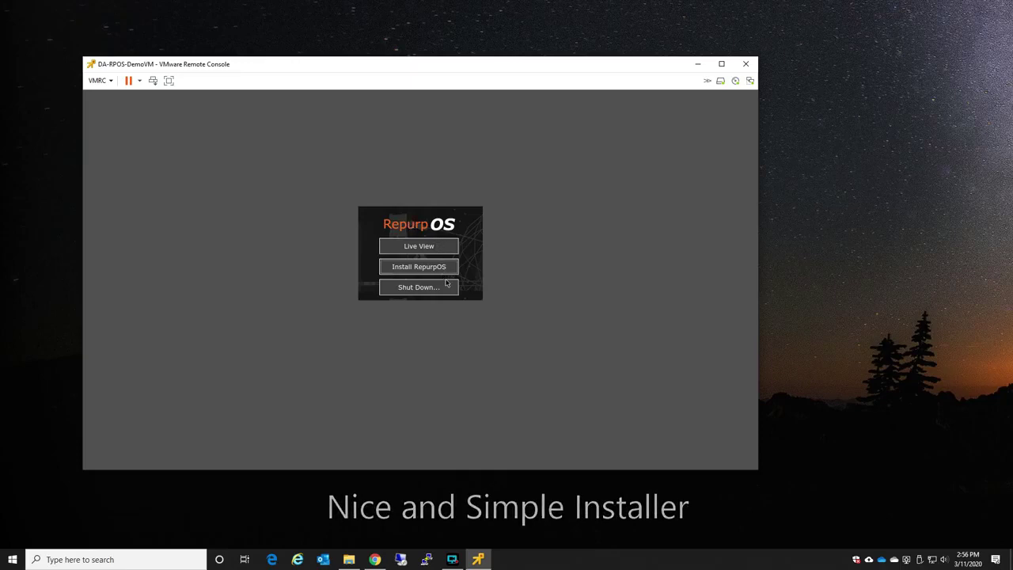
Install RepurpOS onto disk sda and confirm erasing the drive.
left_click(448, 268)
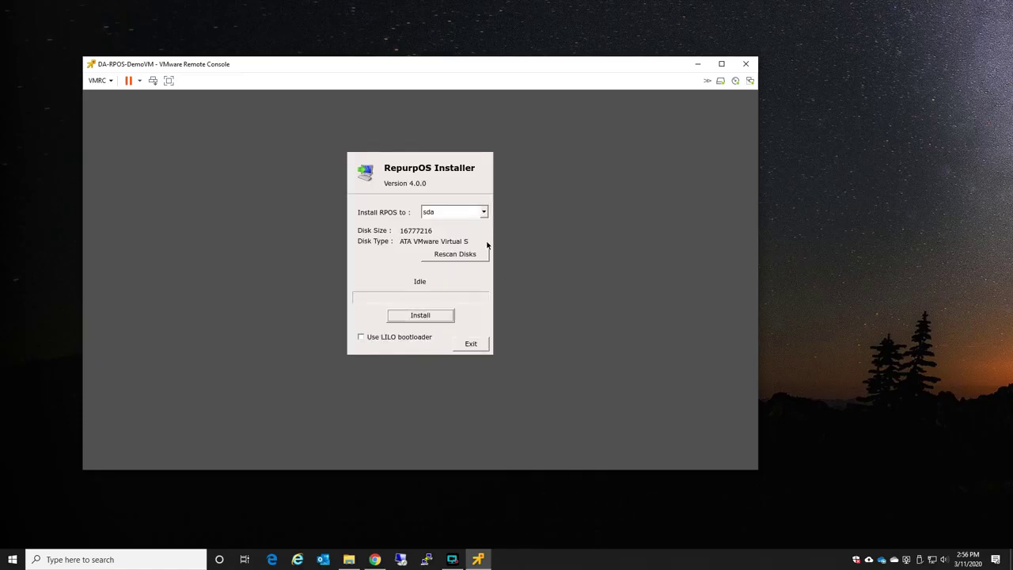
left_click(483, 213)
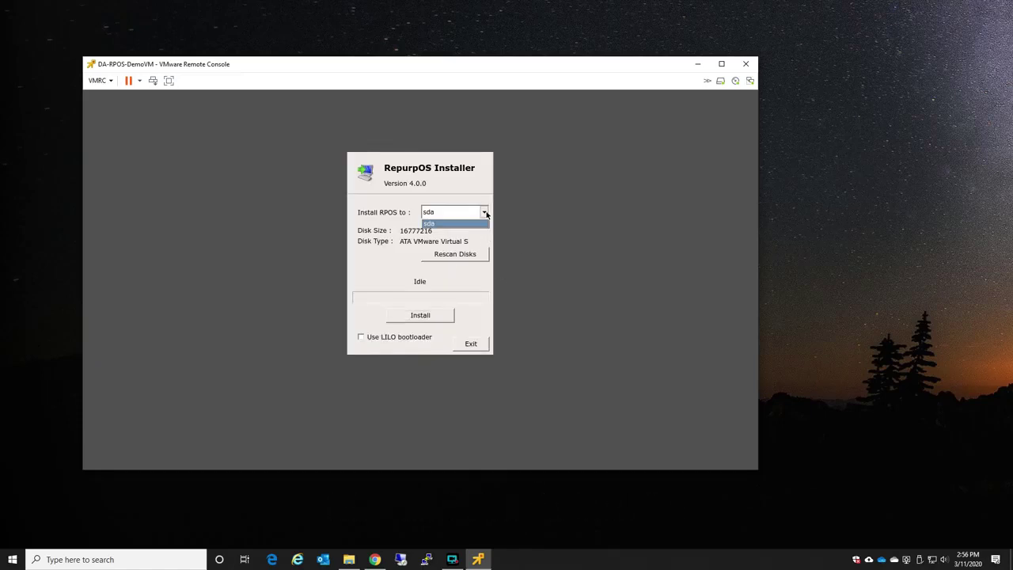
left_click(483, 212)
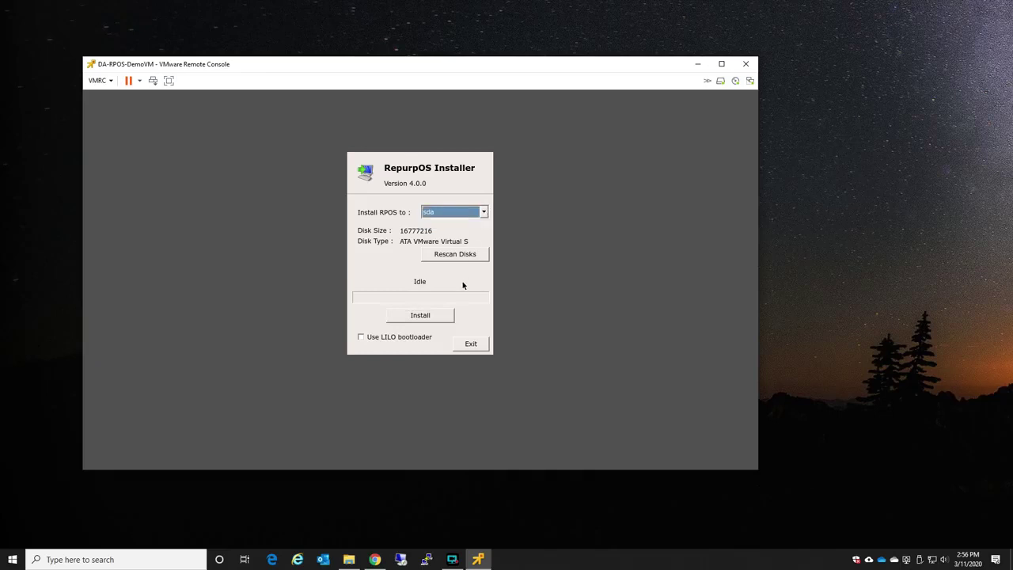
left_click(437, 319)
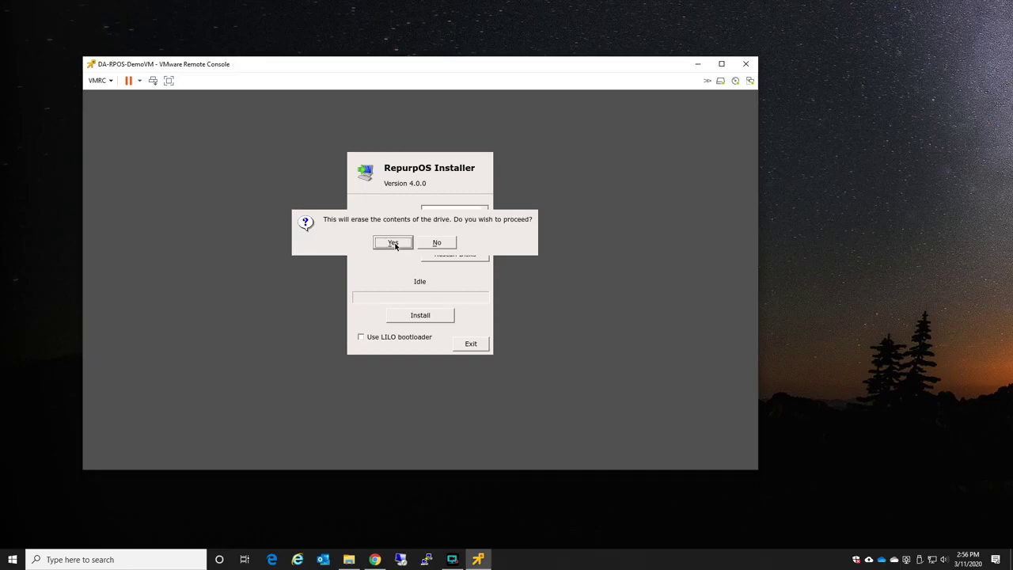
left_click(393, 243)
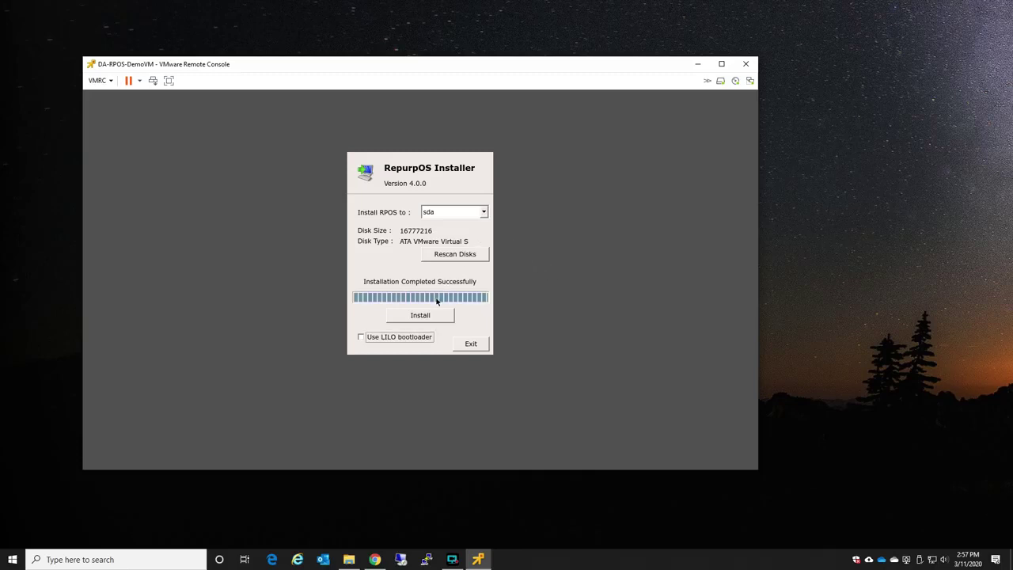
Exit the finished installer, dismiss the CD-ROM lock prompt, and reboot the system.
left_click(479, 346)
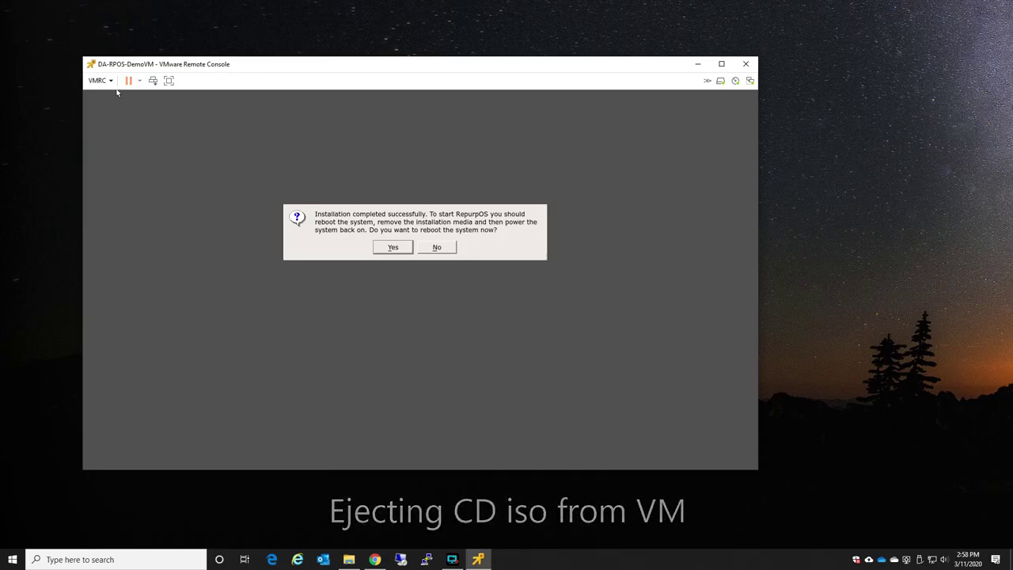
key("y")
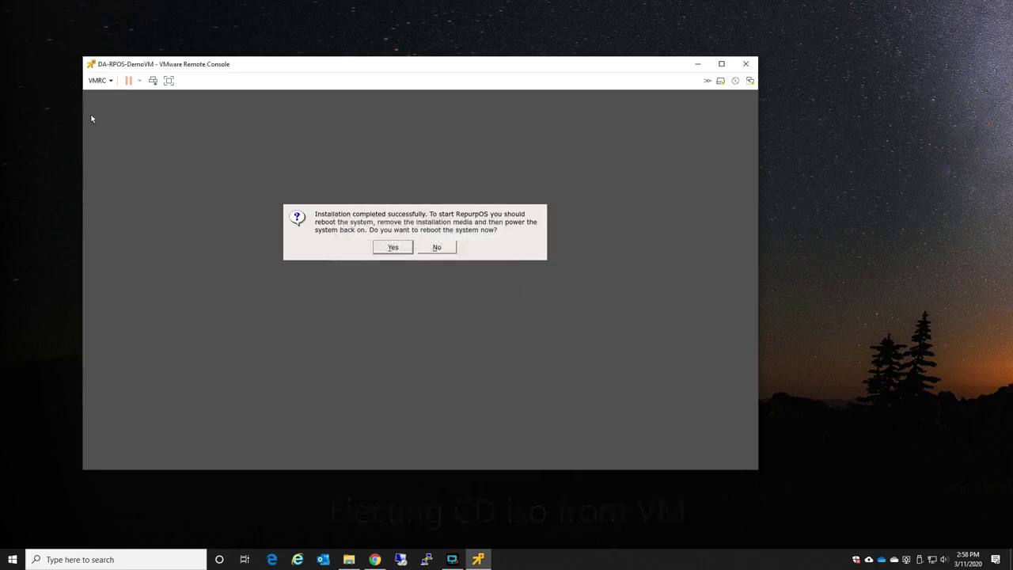
left_click(400, 251)
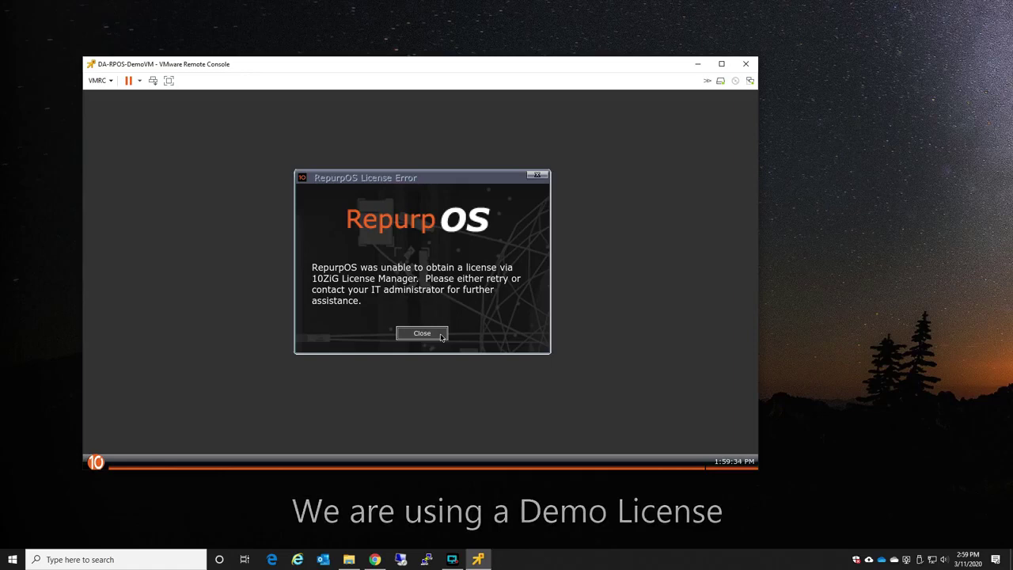
Close the licence error and open Settings > Terminal Properties from the 10ZiG menu.
left_click(442, 337)
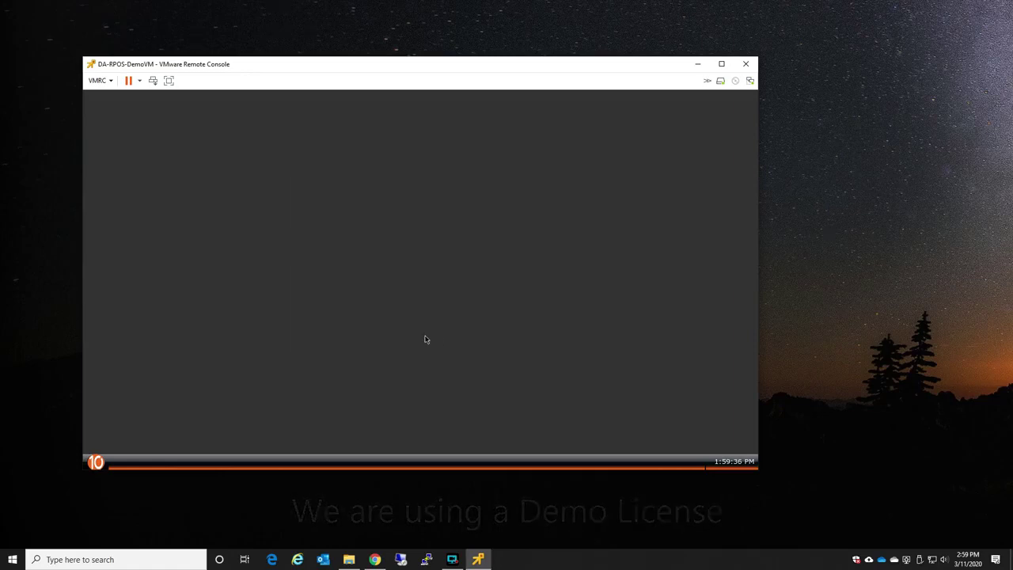
left_click(93, 462)
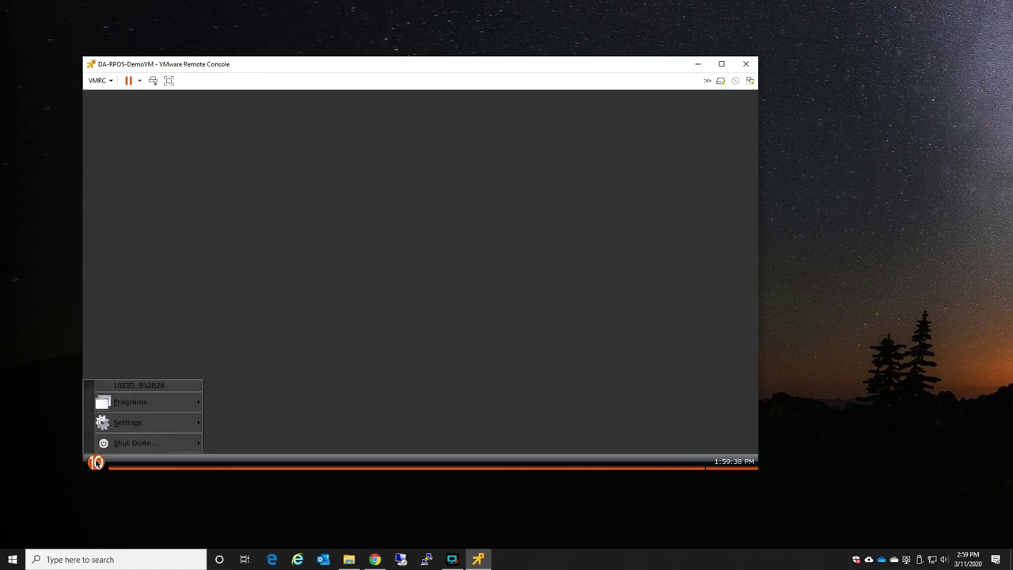
mouse_move(149, 430)
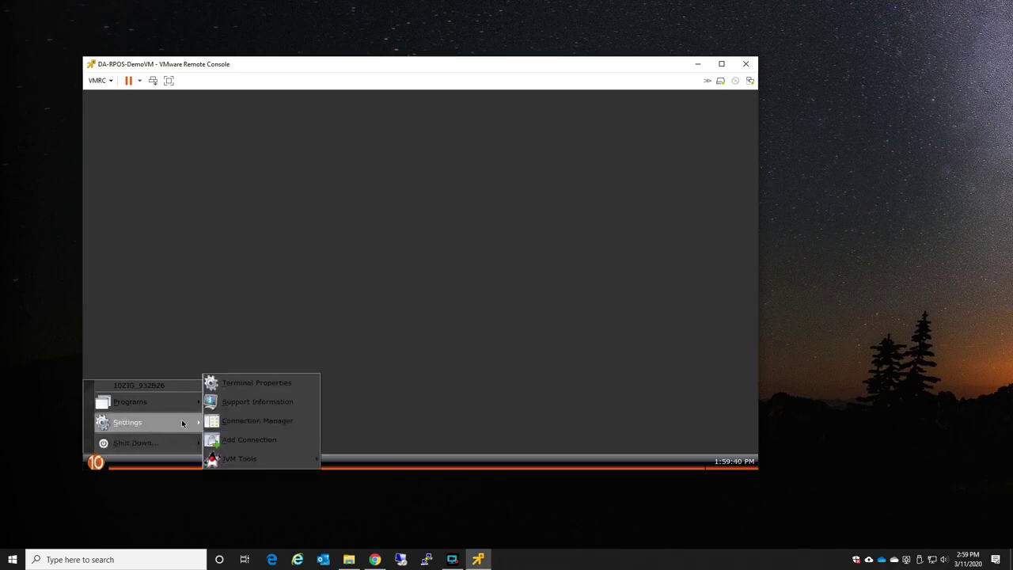
left_click(294, 384)
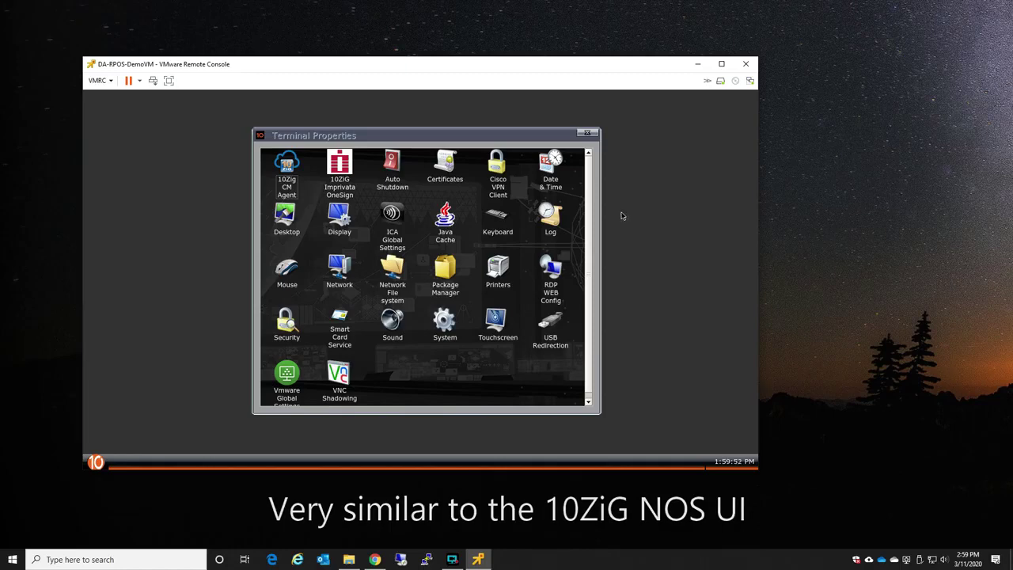
double_click(341, 220)
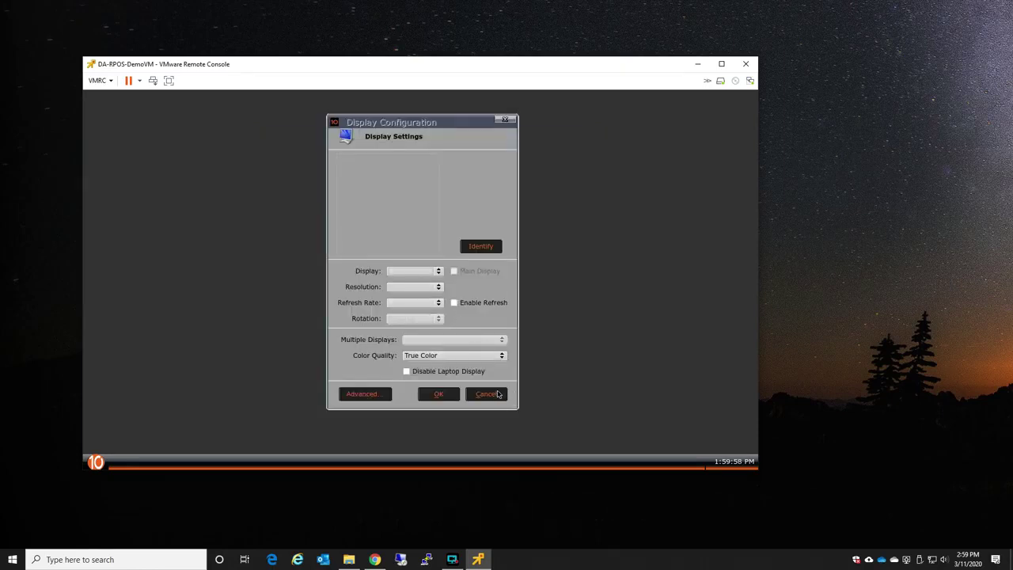
left_click(497, 394)
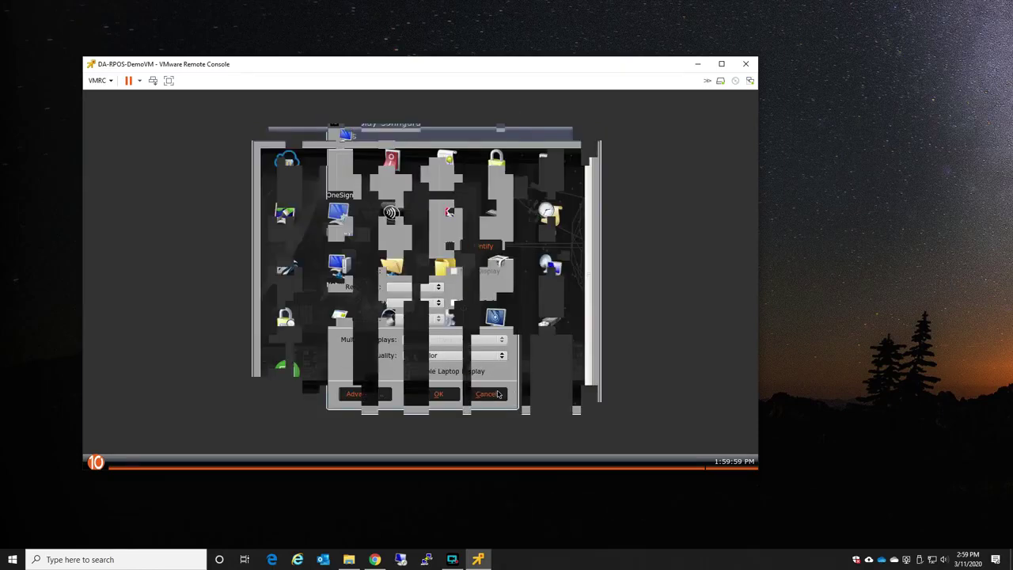
double_click(283, 215)
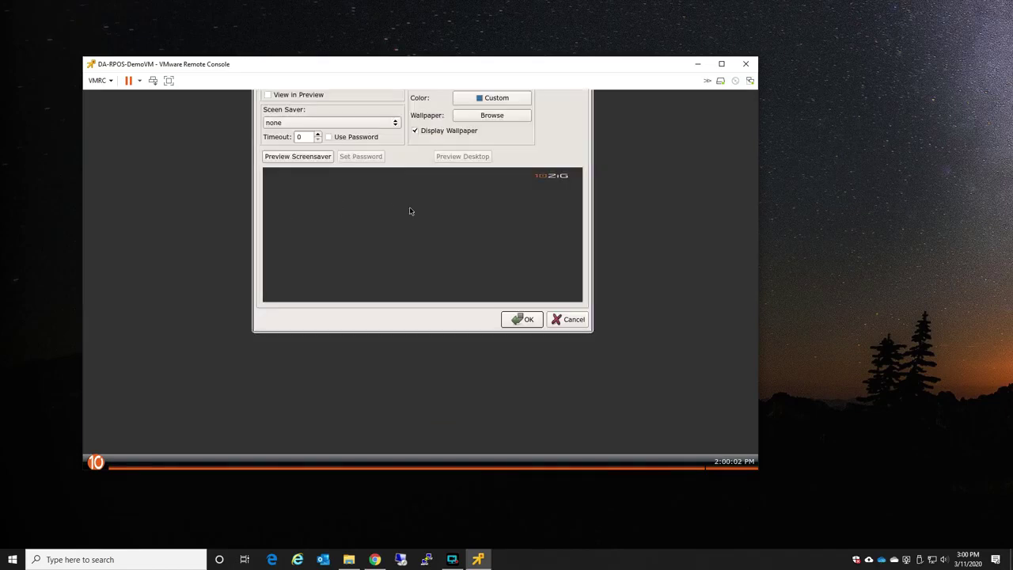
left_click(580, 320)
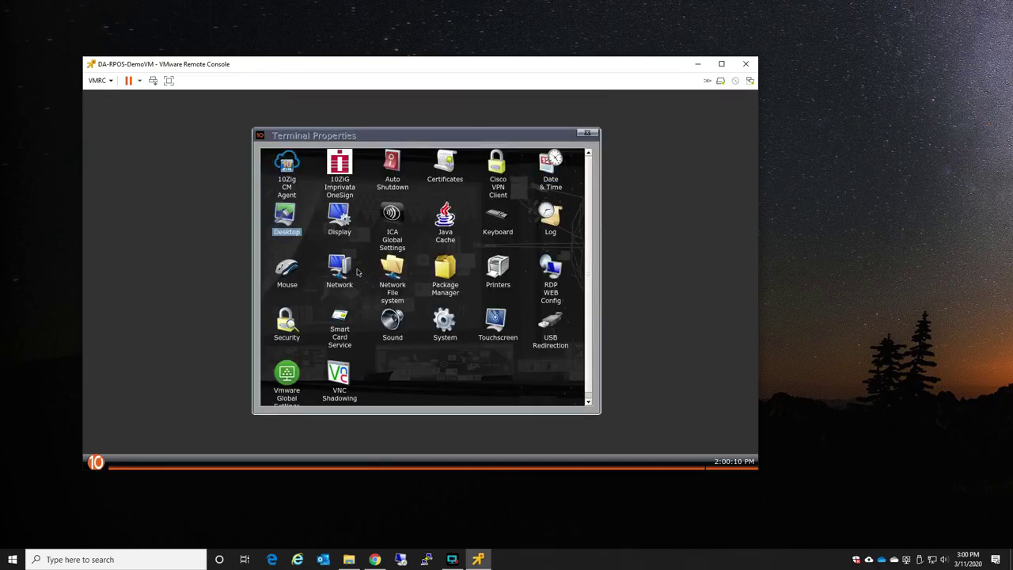
left_click(554, 329)
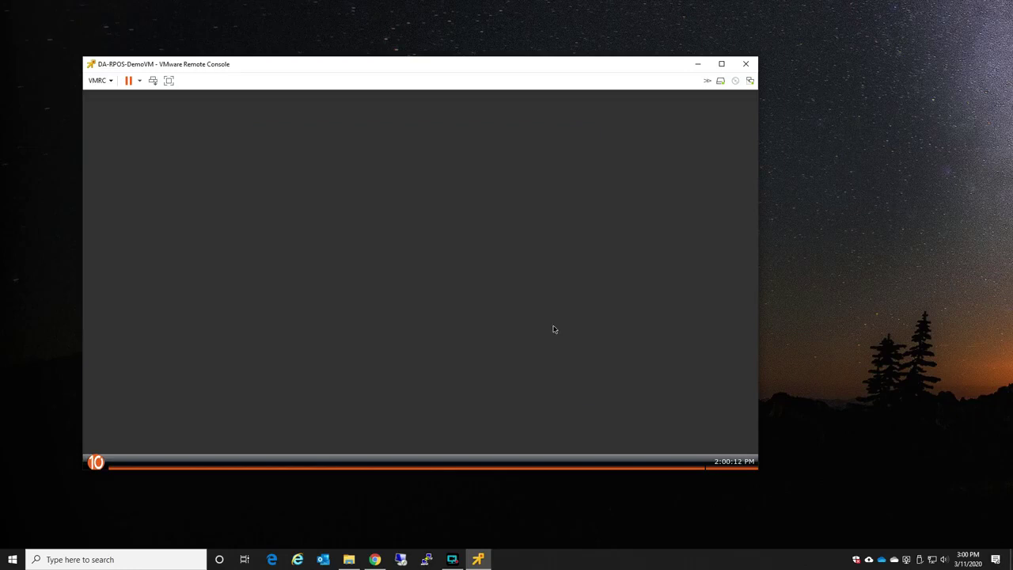
left_click(554, 328)
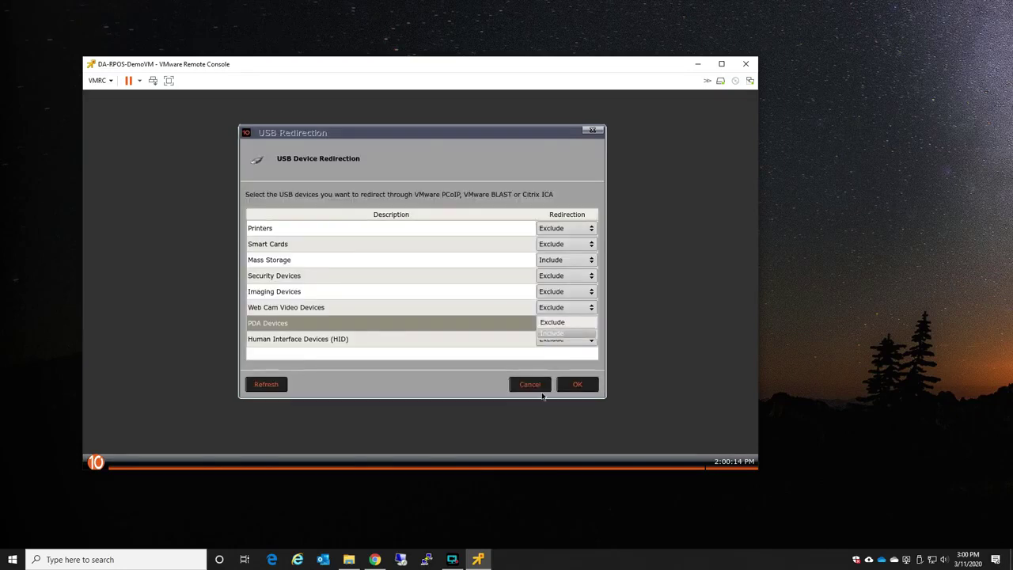
left_click(445, 368)
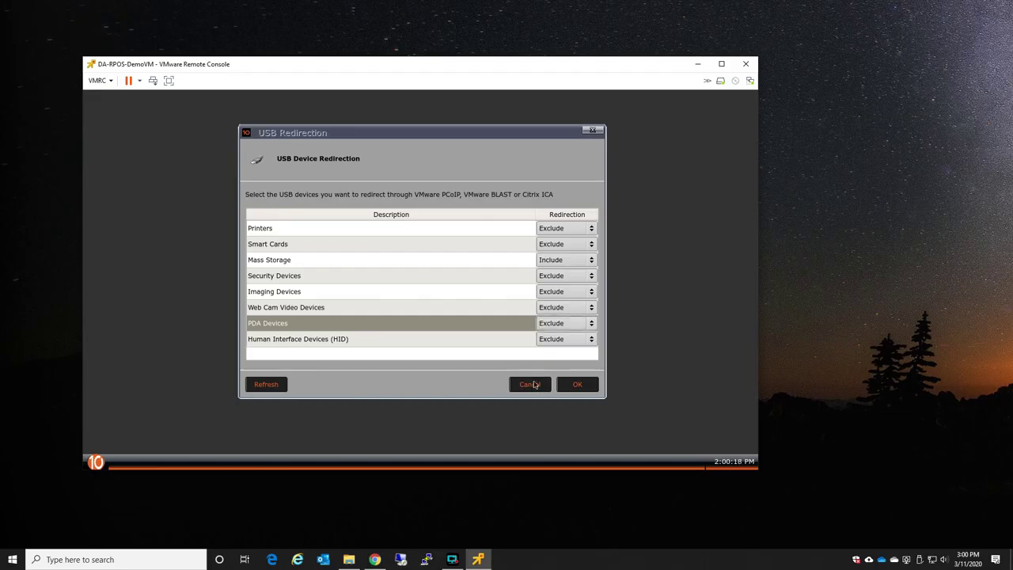
left_click(530, 384)
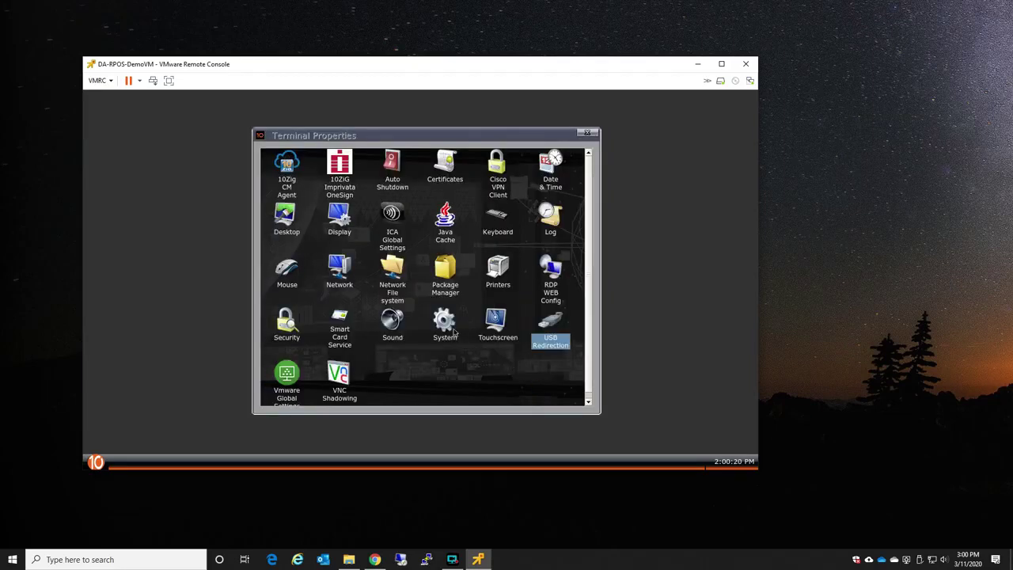
Check System Settings for software version 12.1.134.18 and BIOS 6.00, then open Vmware Global Settings.
double_click(452, 330)
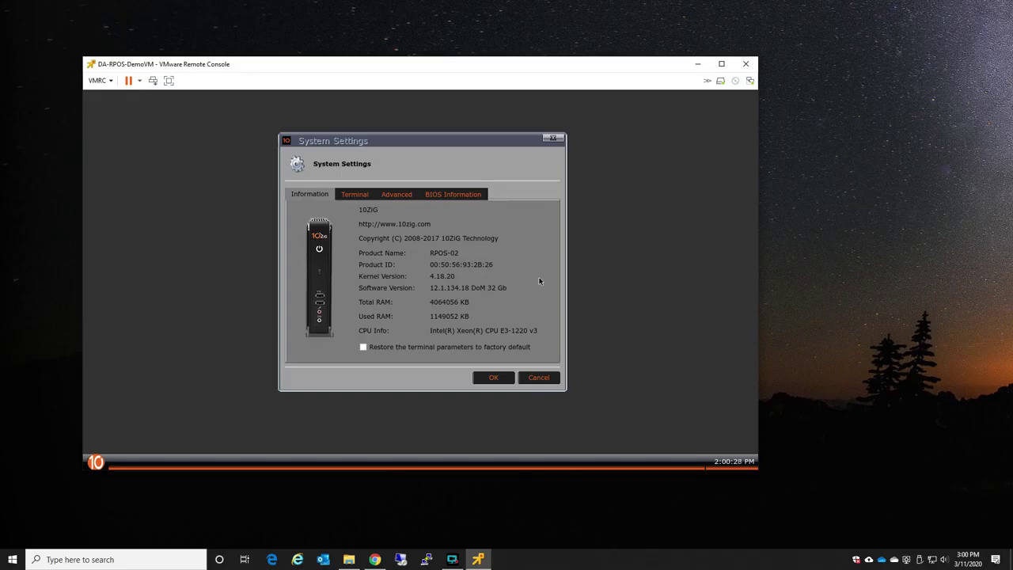
left_click(455, 195)
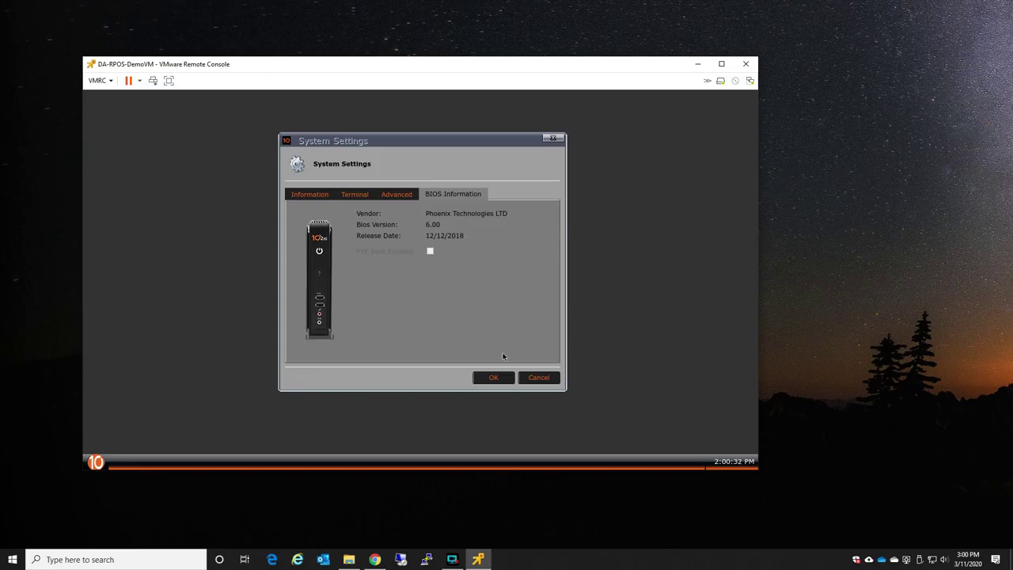
left_click(539, 378)
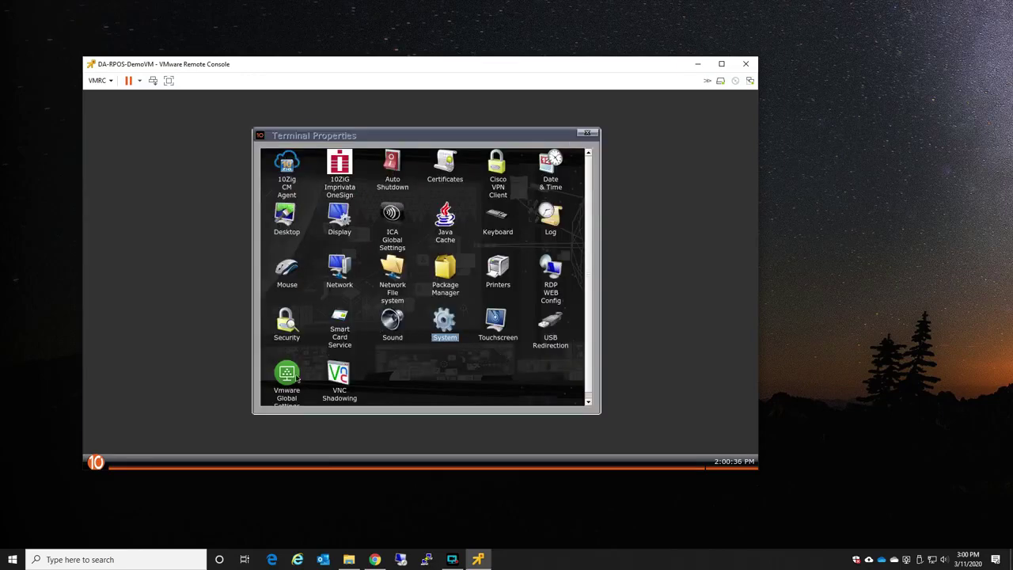
double_click(288, 373)
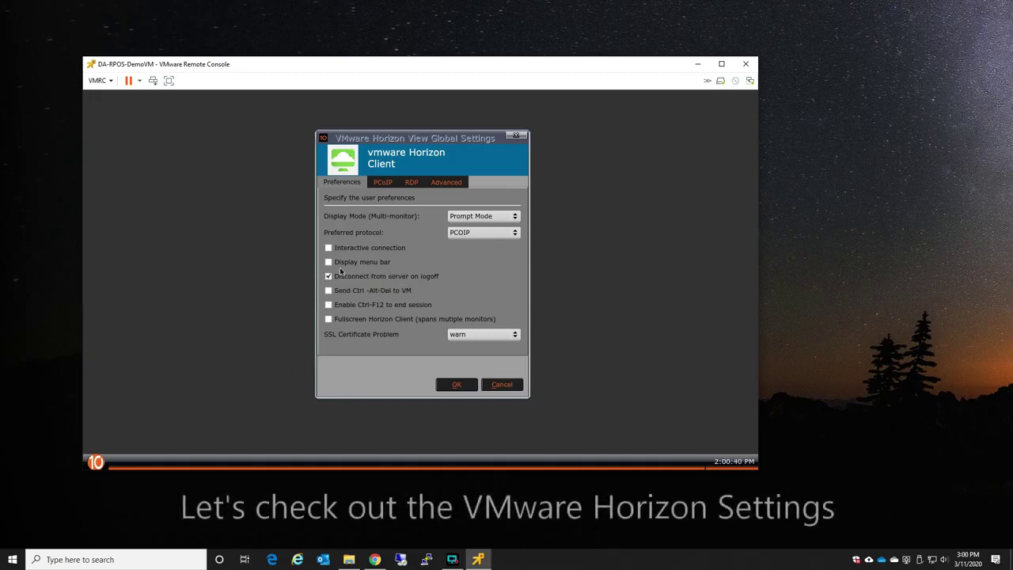
Review the PCoIP, RDP and Advanced tabs, cancel without changes, and close Terminal Properties.
left_click(384, 182)
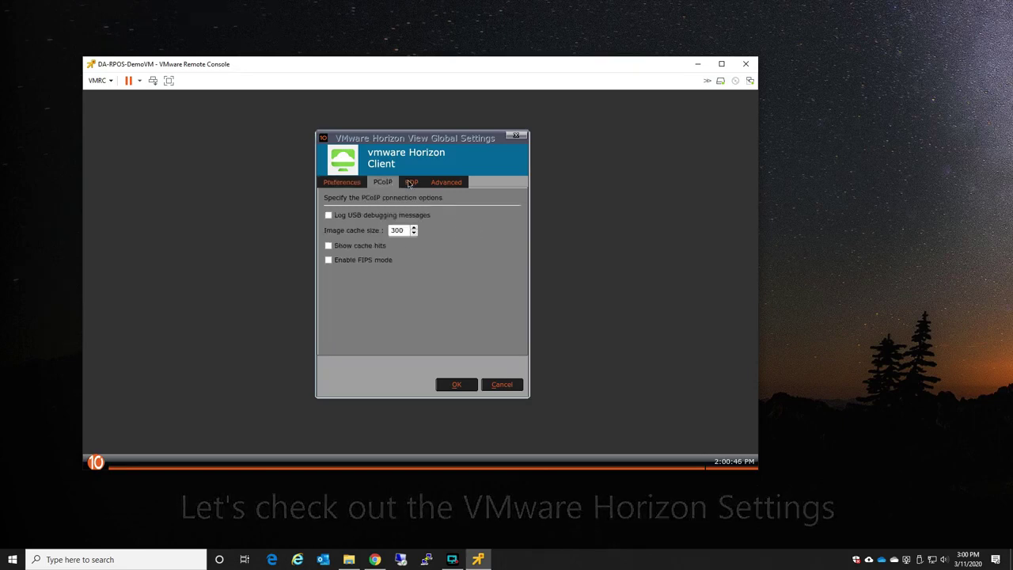
left_click(409, 183)
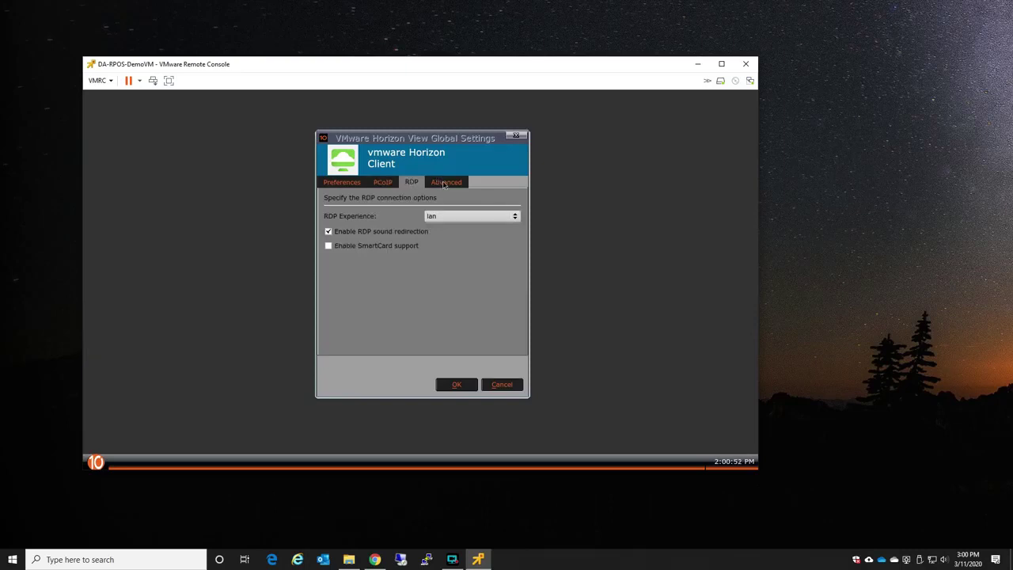
left_click(444, 183)
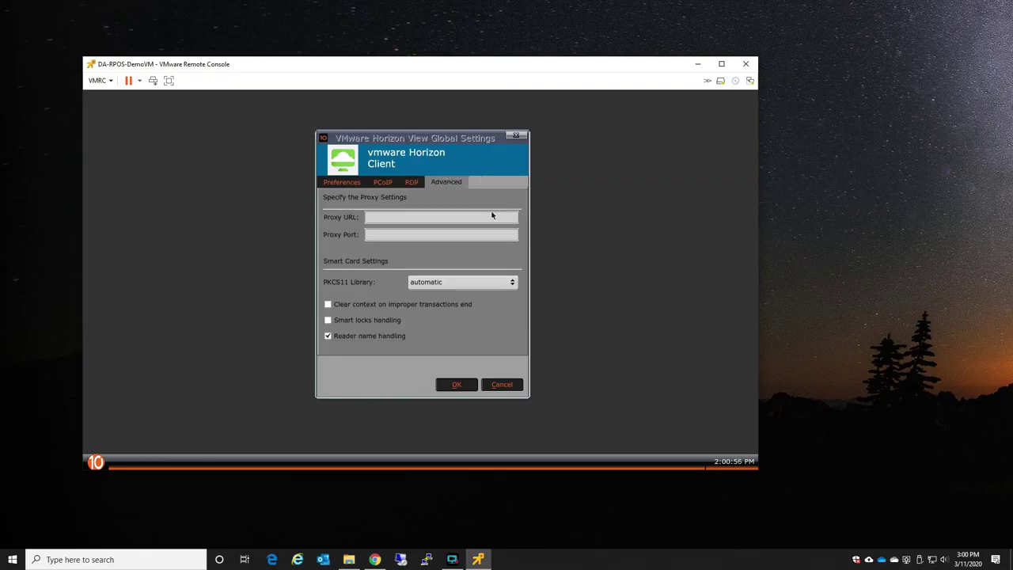
left_click(504, 386)
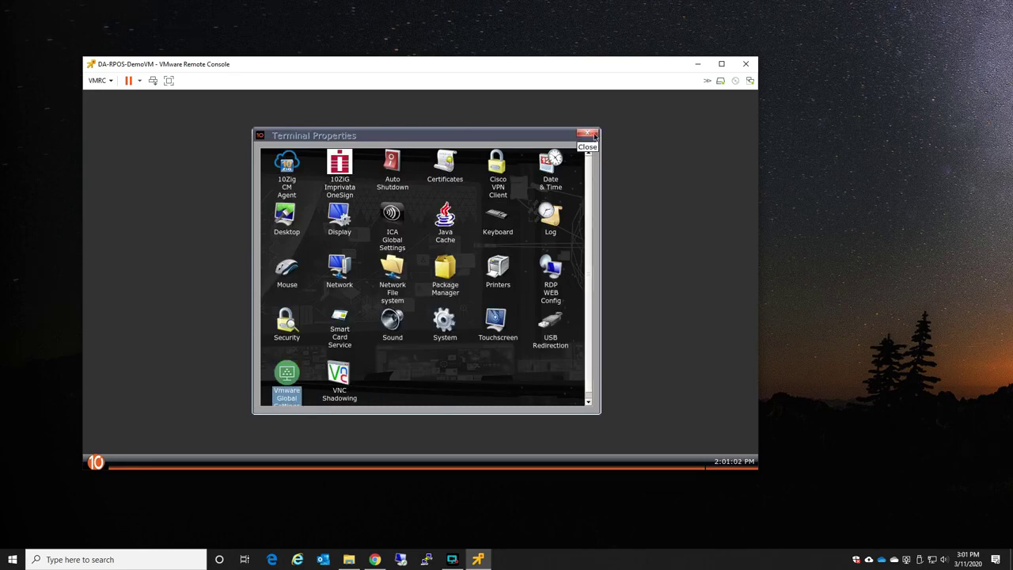
left_click(594, 136)
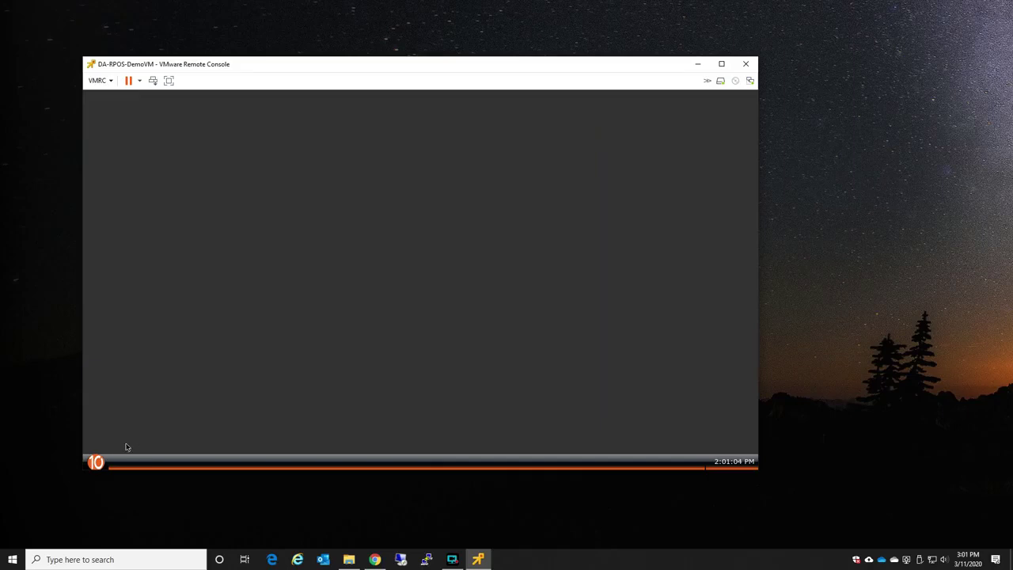
Browse the start menu's Programs list to reveal Add VMware Horizon View.
left_click(95, 462)
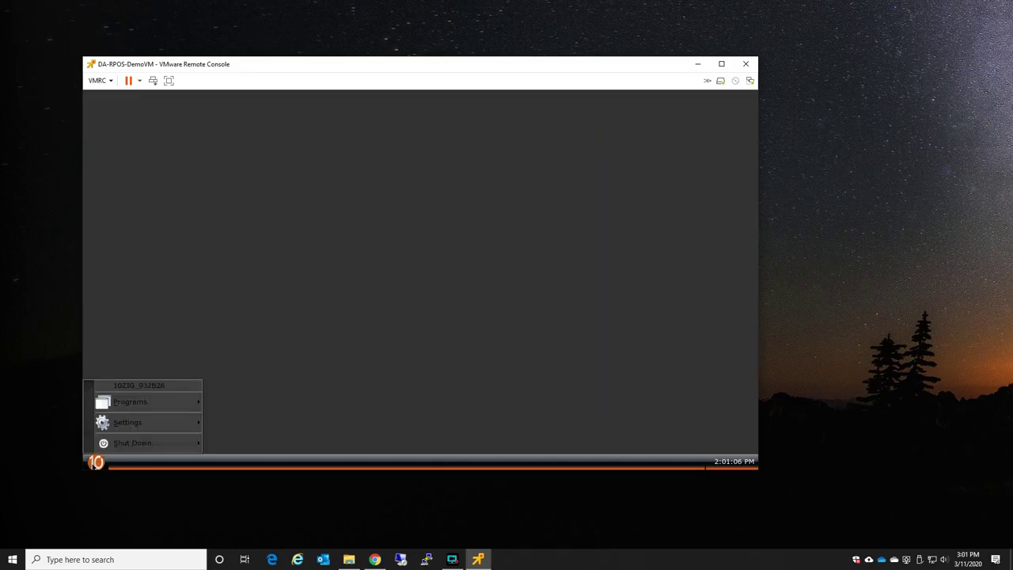
mouse_move(143, 405)
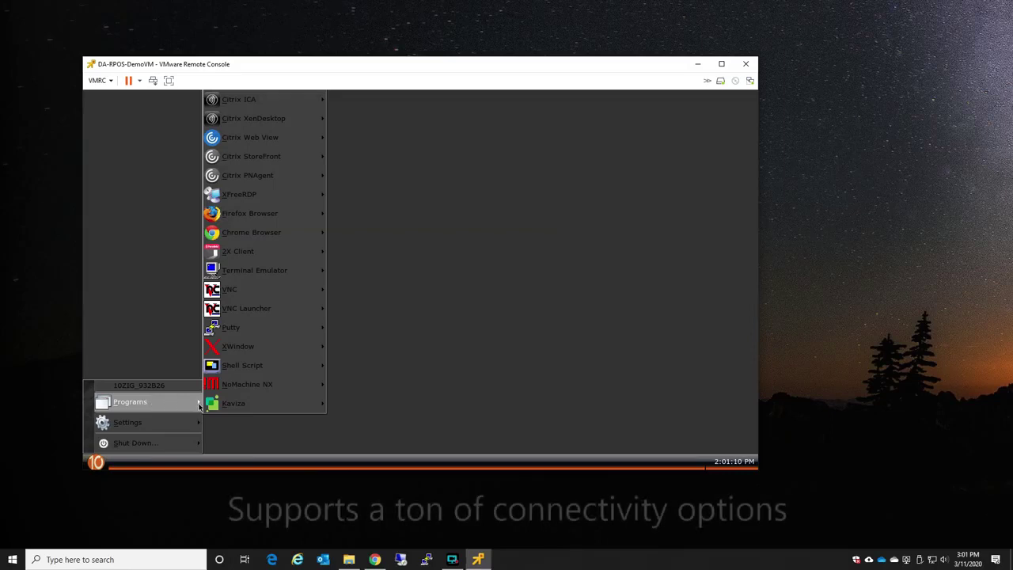
mouse_move(242, 407)
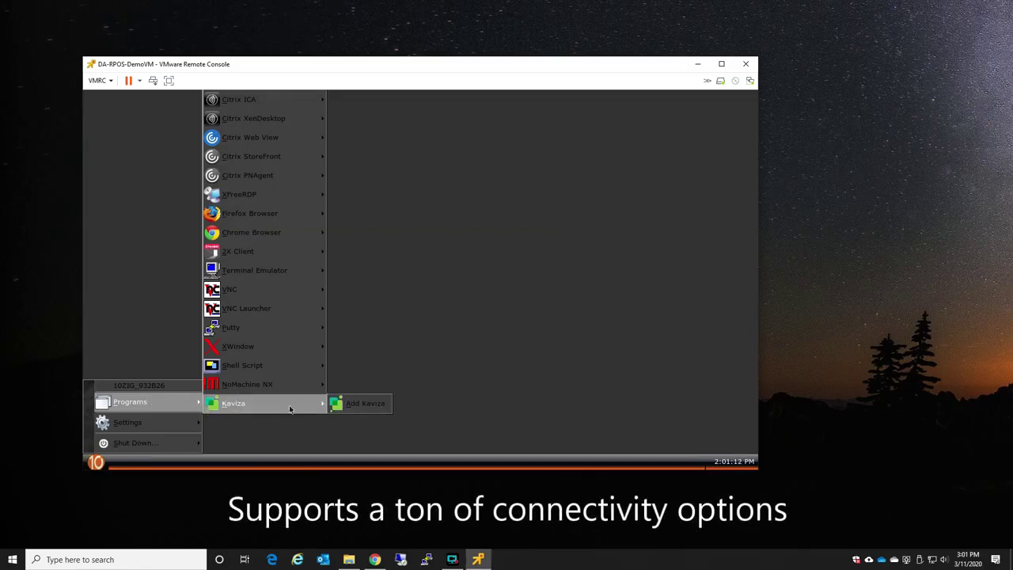
mouse_move(304, 394)
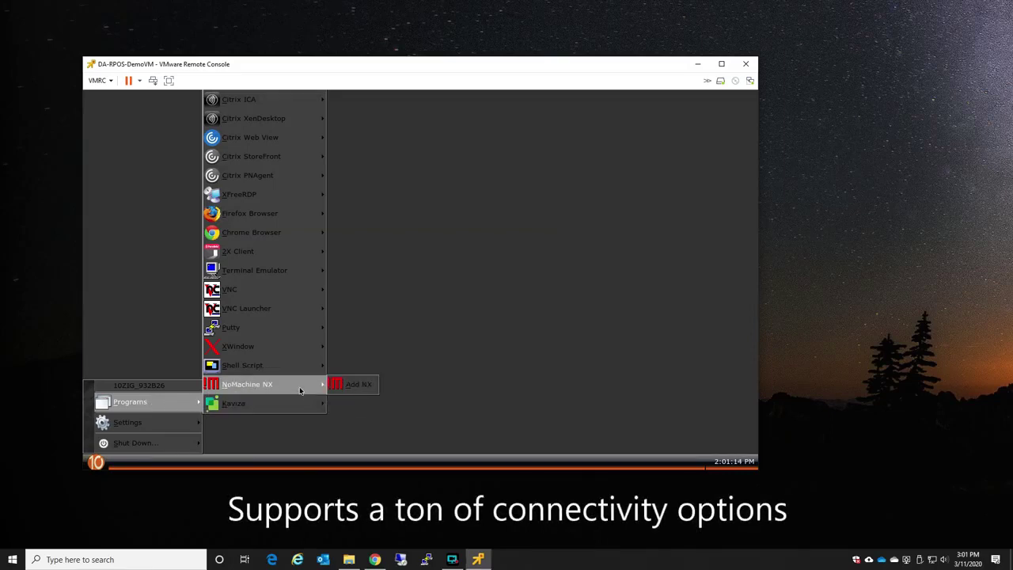
mouse_move(293, 372)
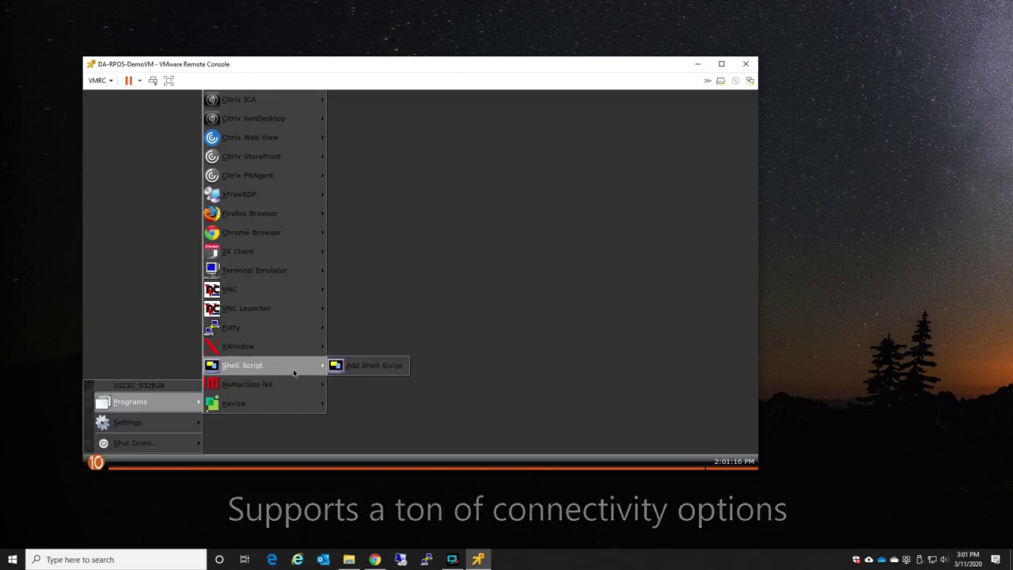
mouse_move(292, 355)
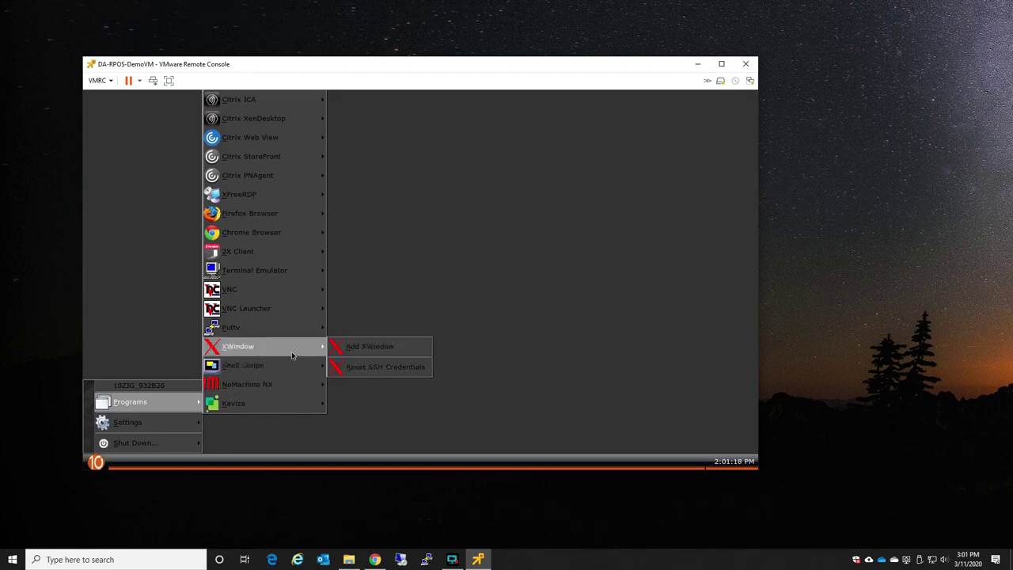
mouse_move(290, 330)
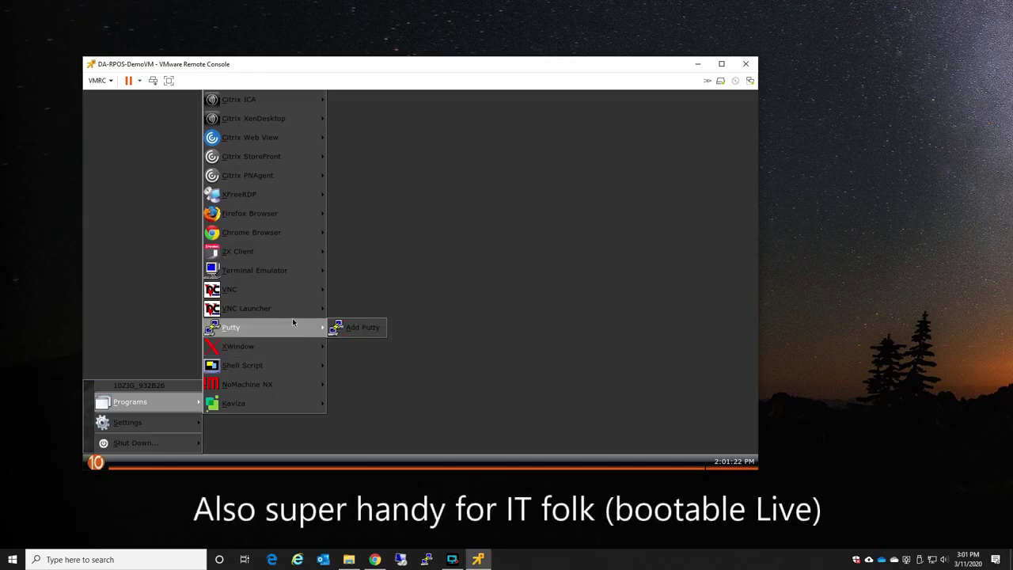
mouse_move(297, 312)
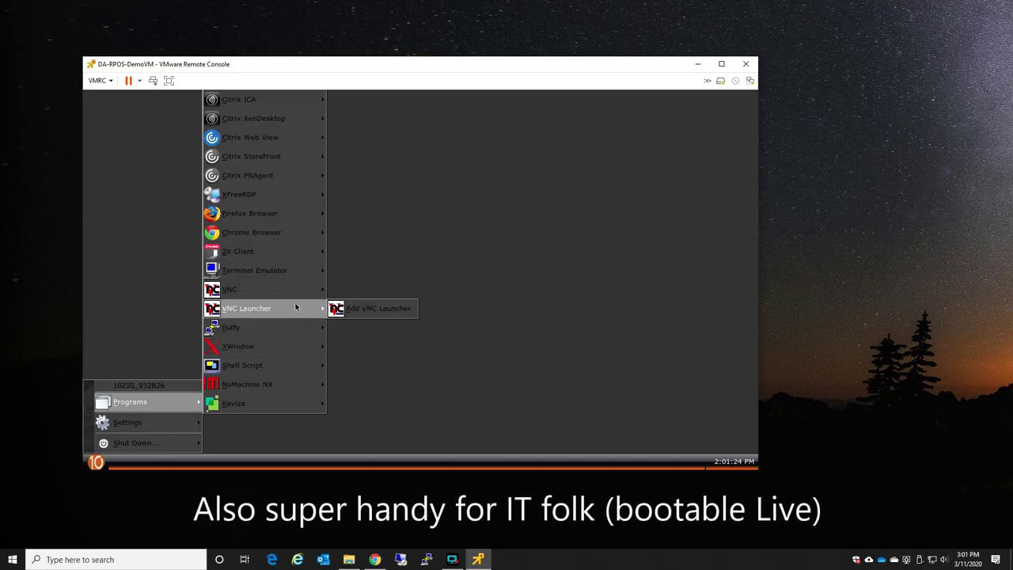
mouse_move(290, 289)
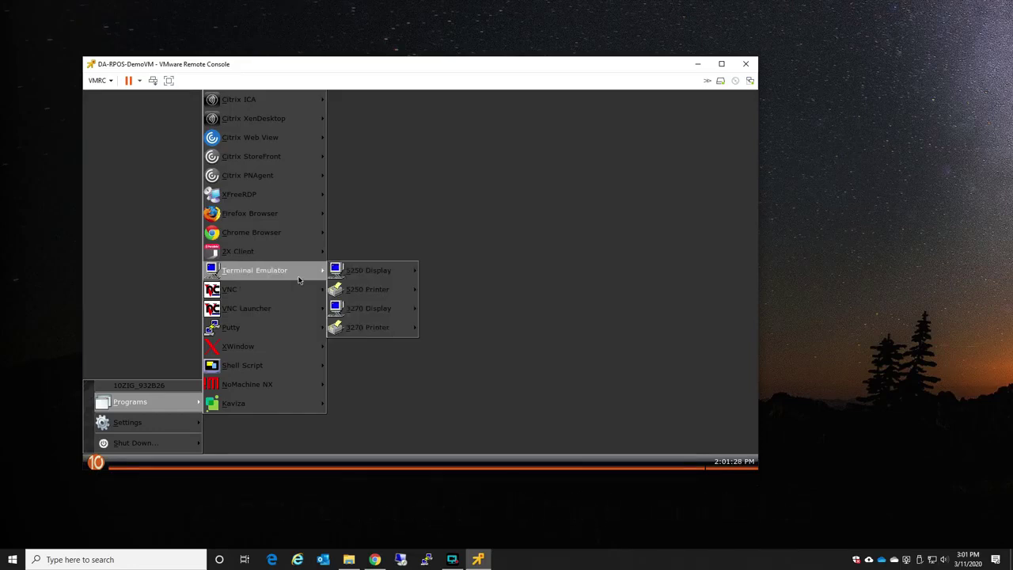
mouse_move(299, 255)
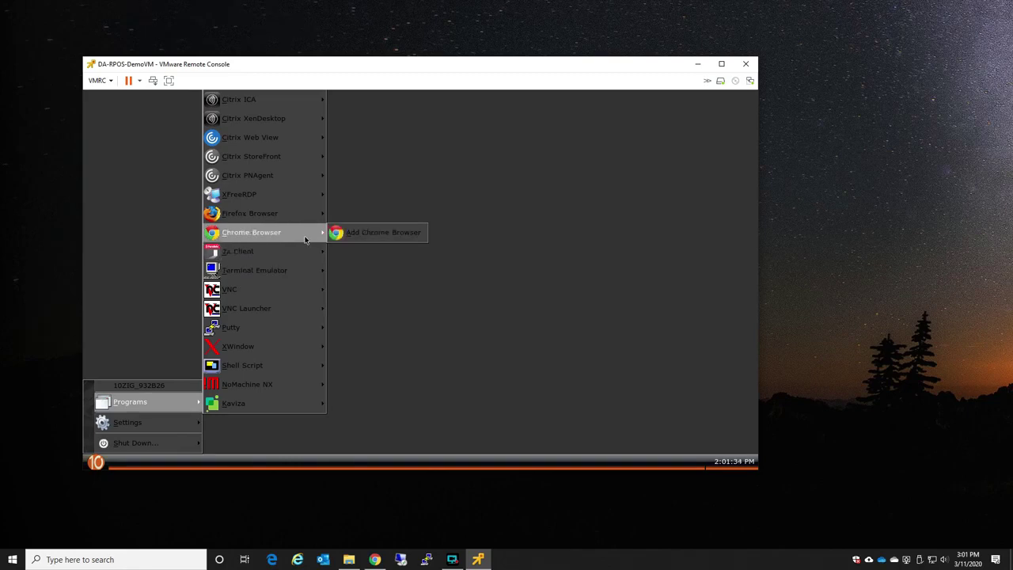
mouse_move(308, 220)
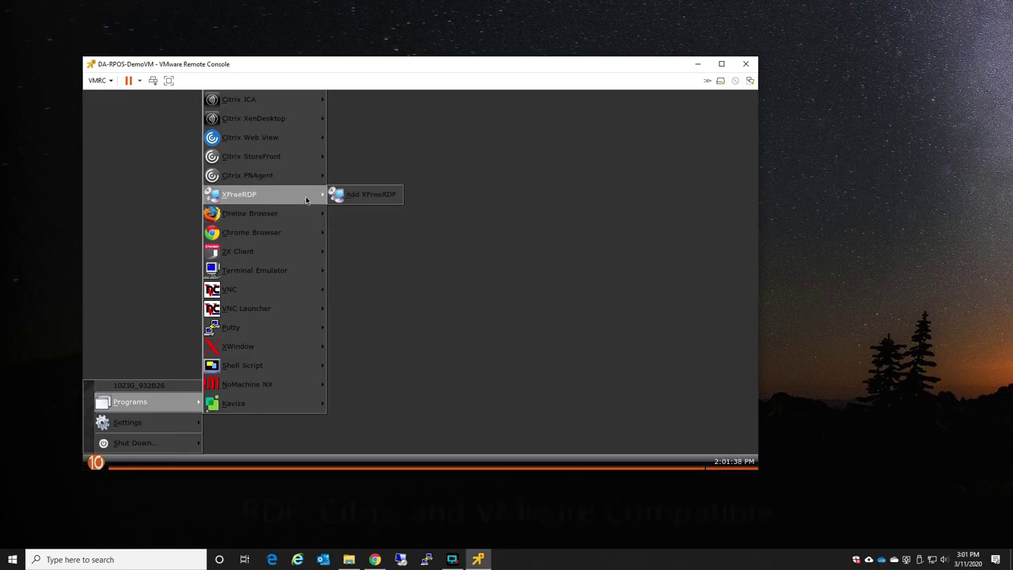
mouse_move(300, 185)
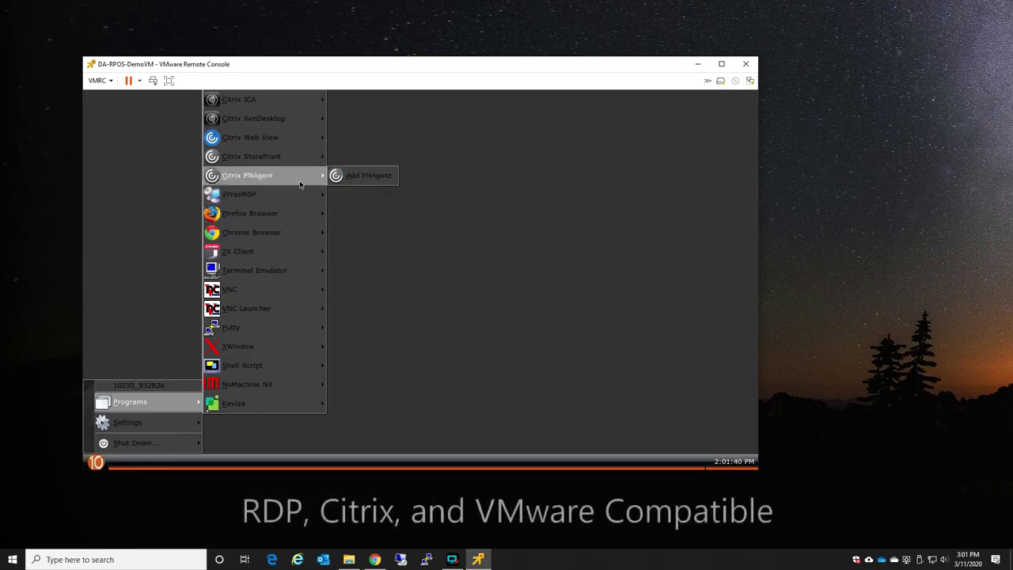
mouse_move(306, 164)
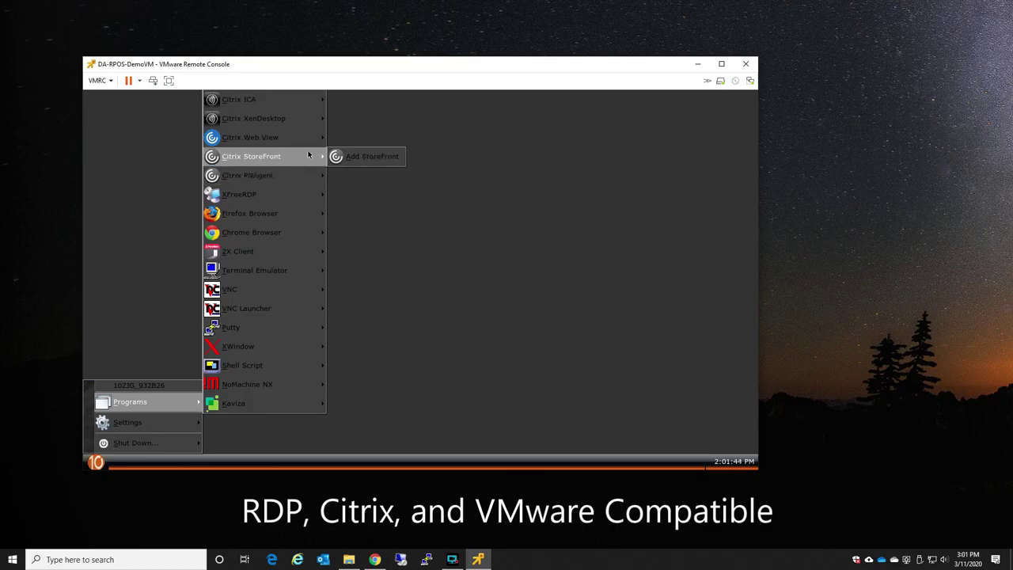
mouse_move(311, 141)
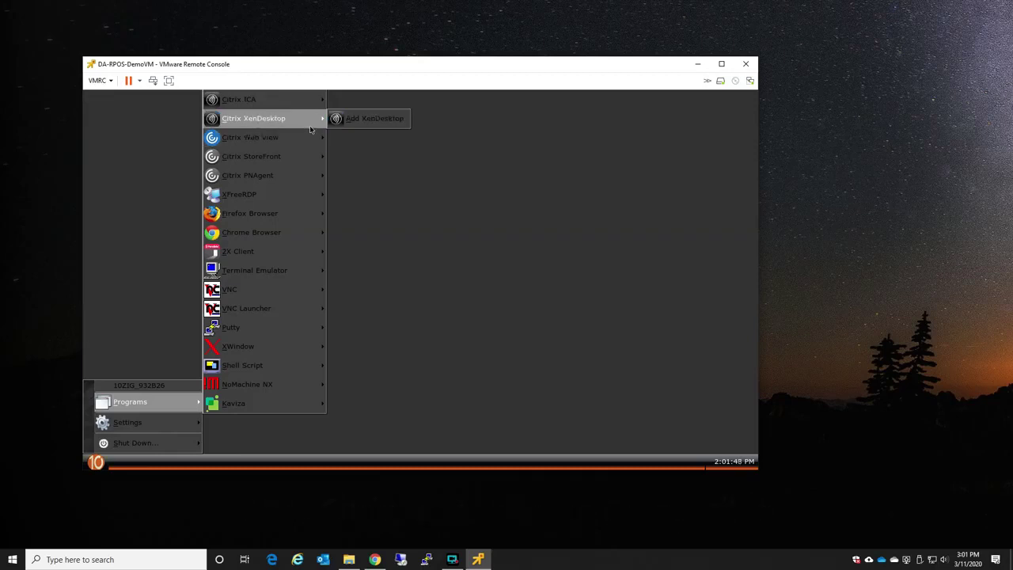
mouse_move(303, 106)
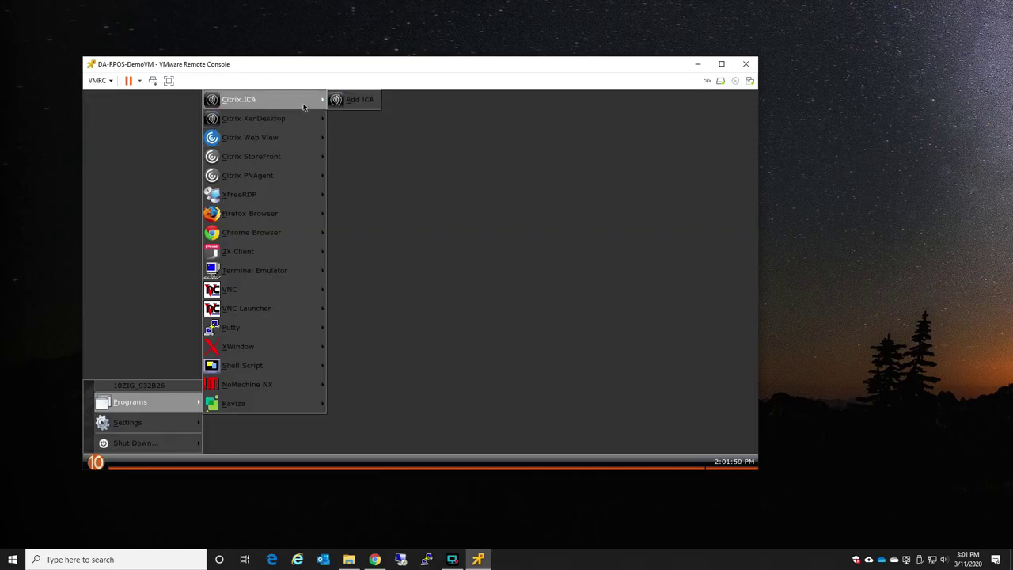
scroll(302, 95, "up", 3)
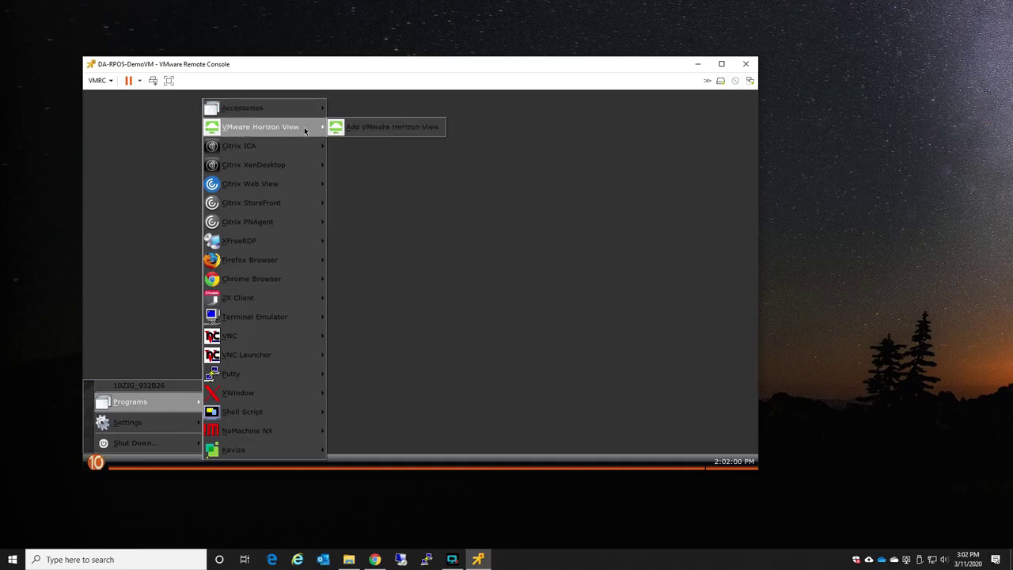
Add a Horizon View connection named 'VMware Horizon Server' with server URL 'Server-FQDN.com'.
left_click(372, 127)
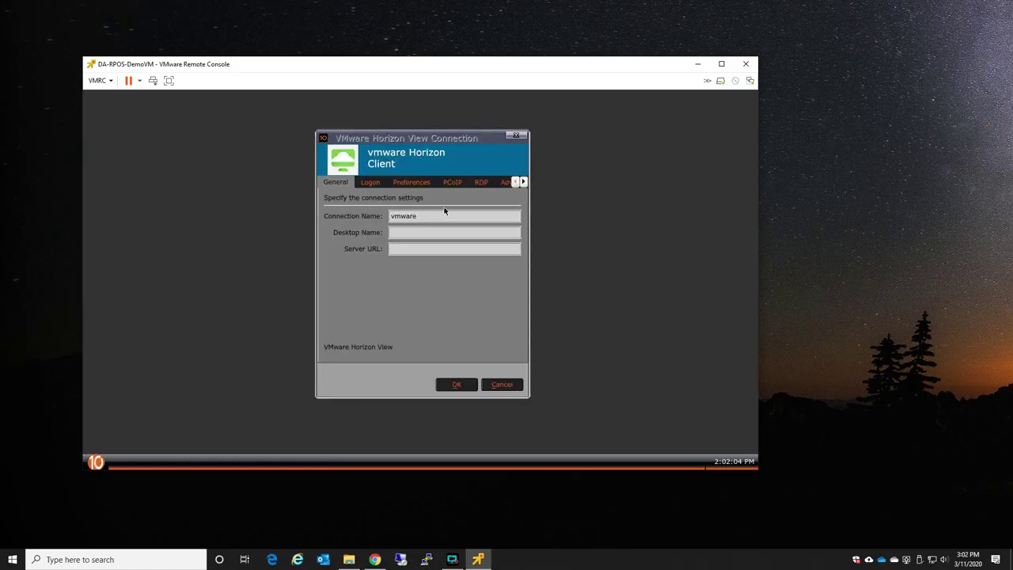
left_click_drag(454, 218, 377, 211)
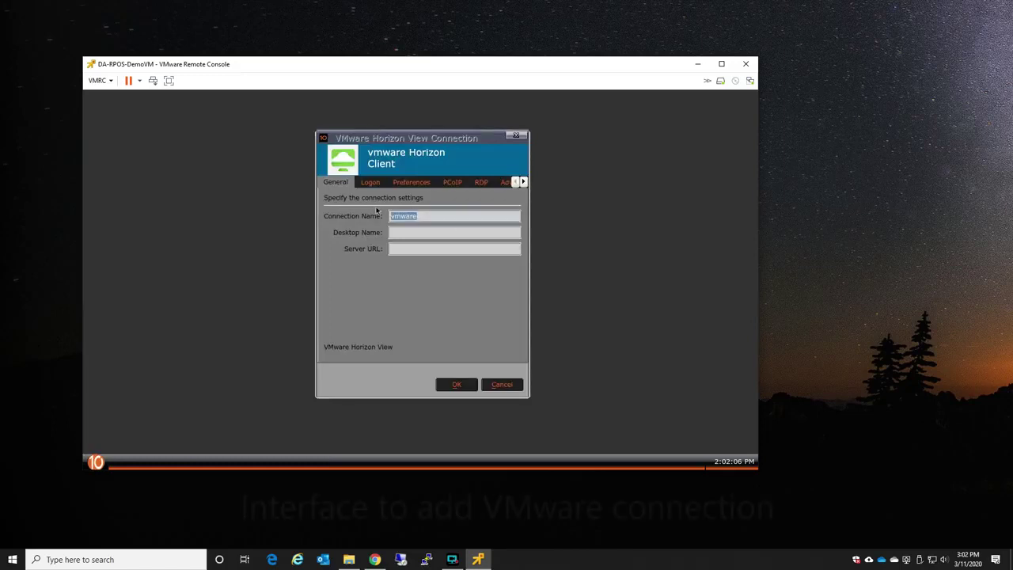
type("VMware ")
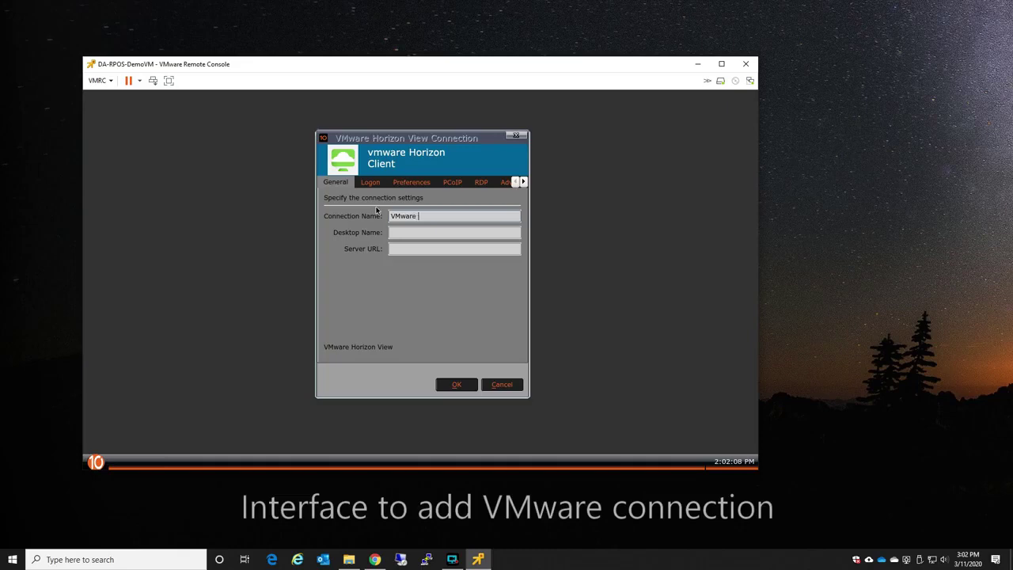
type("Horizon Server")
key("Tab")
key("Tab")
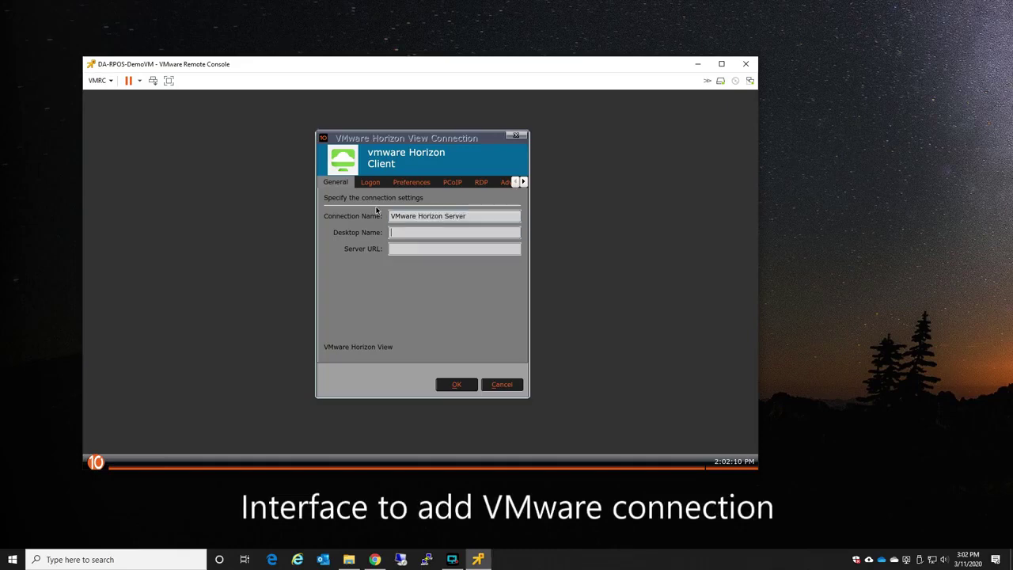
type("Serv")
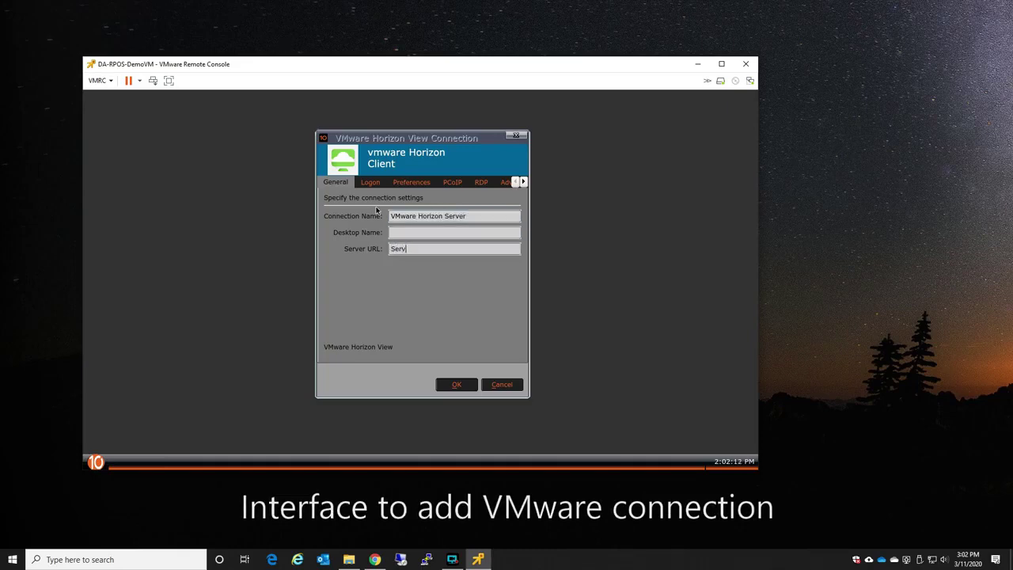
type("er-FQDN.com")
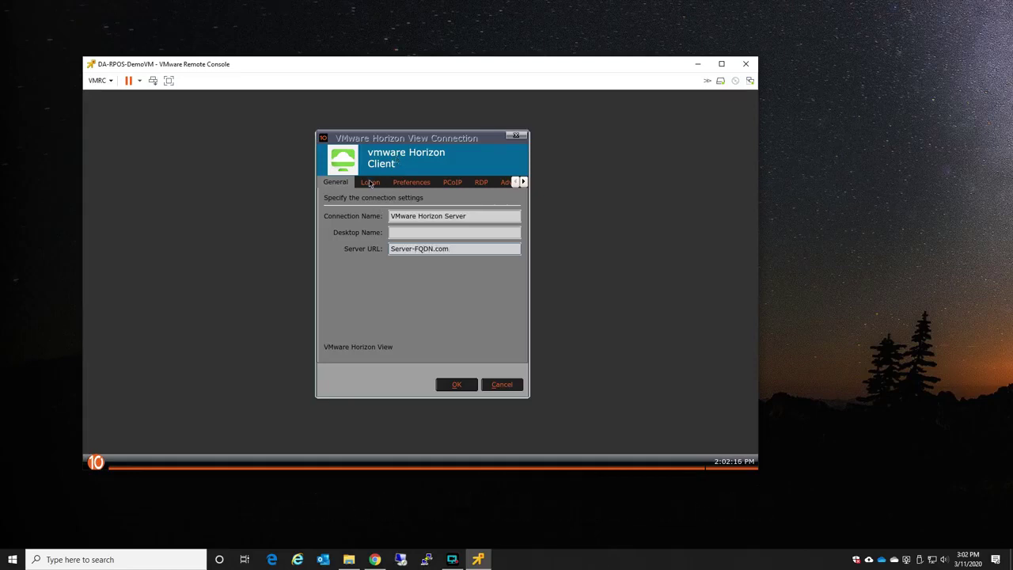
Set BLAST protocol, menu bar, secure-attention passthrough, all-monitor fullscreen, and reject SSL certificate problems.
left_click(370, 183)
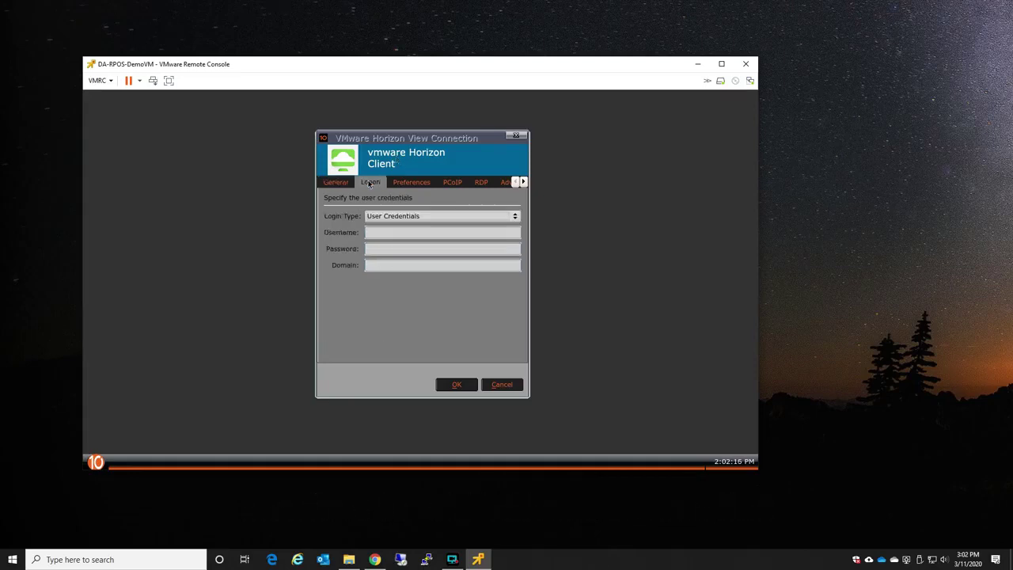
left_click(410, 184)
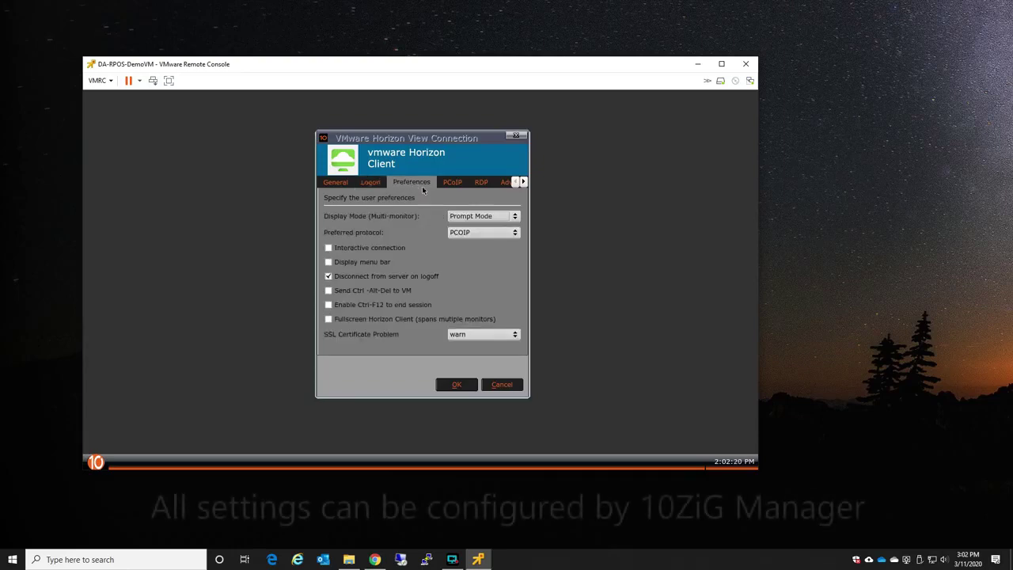
left_click(465, 232)
left_click(470, 244)
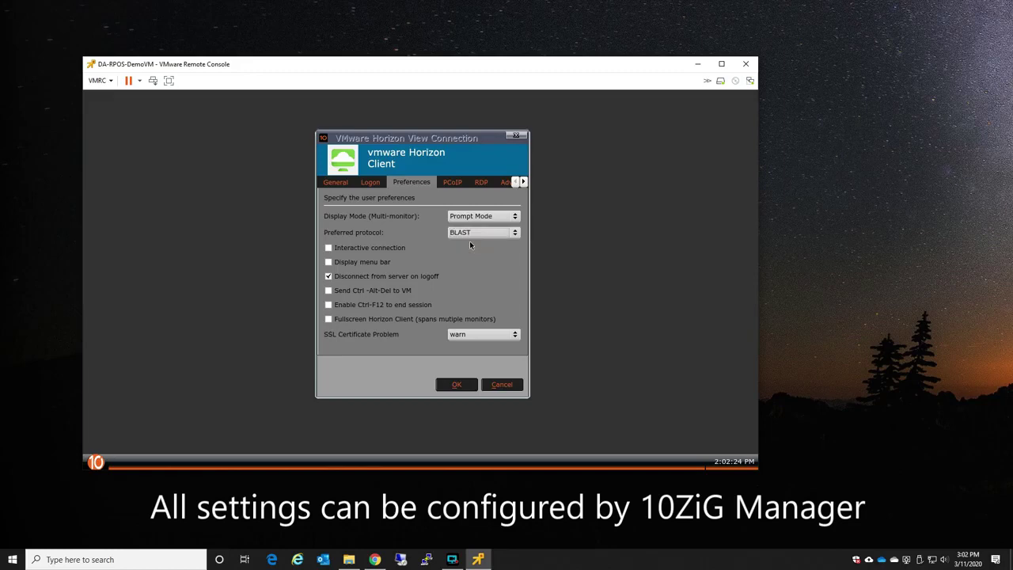
left_click(384, 262)
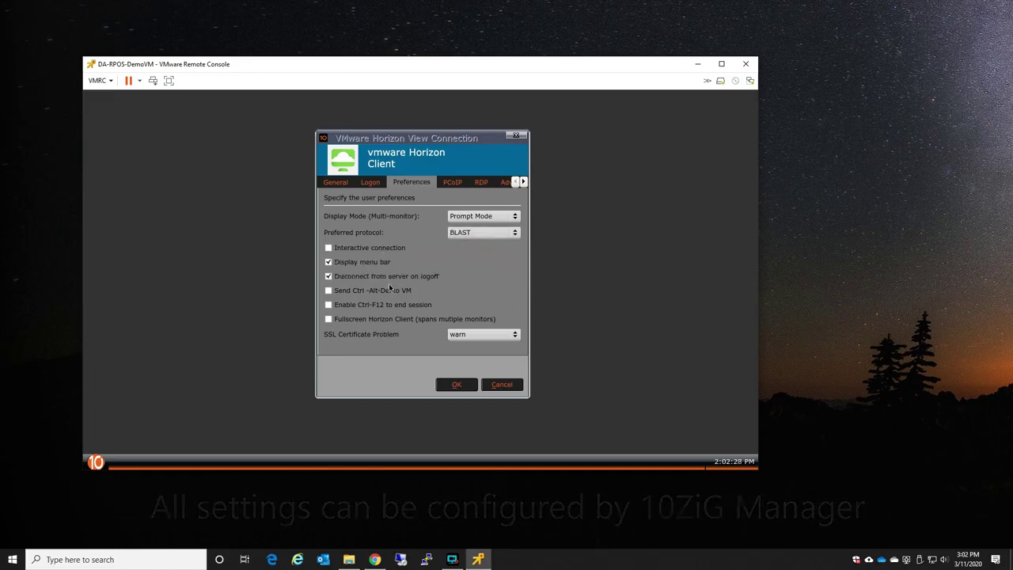
left_click(389, 291)
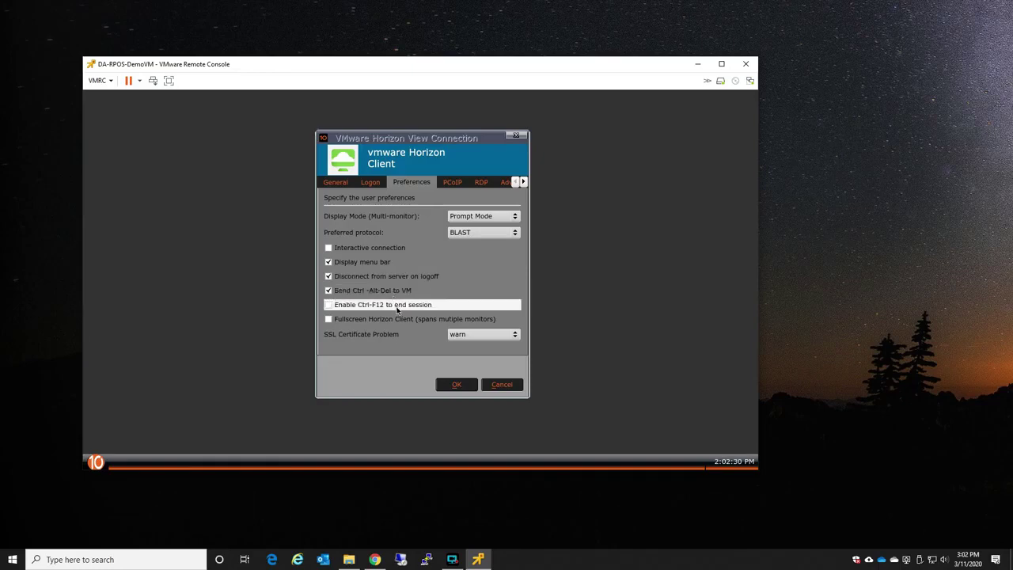
left_click(401, 320)
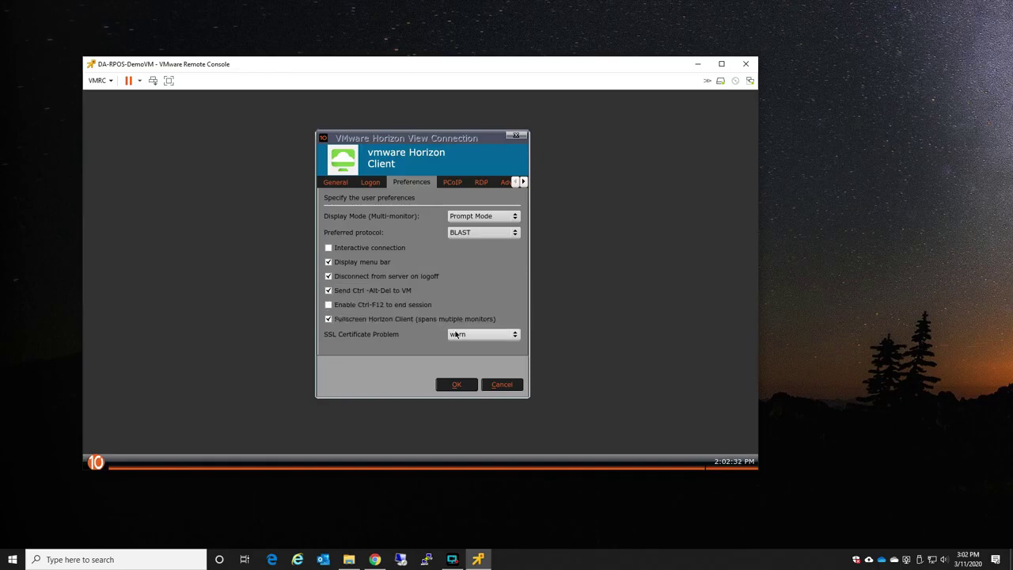
left_click(464, 335)
left_click(472, 324)
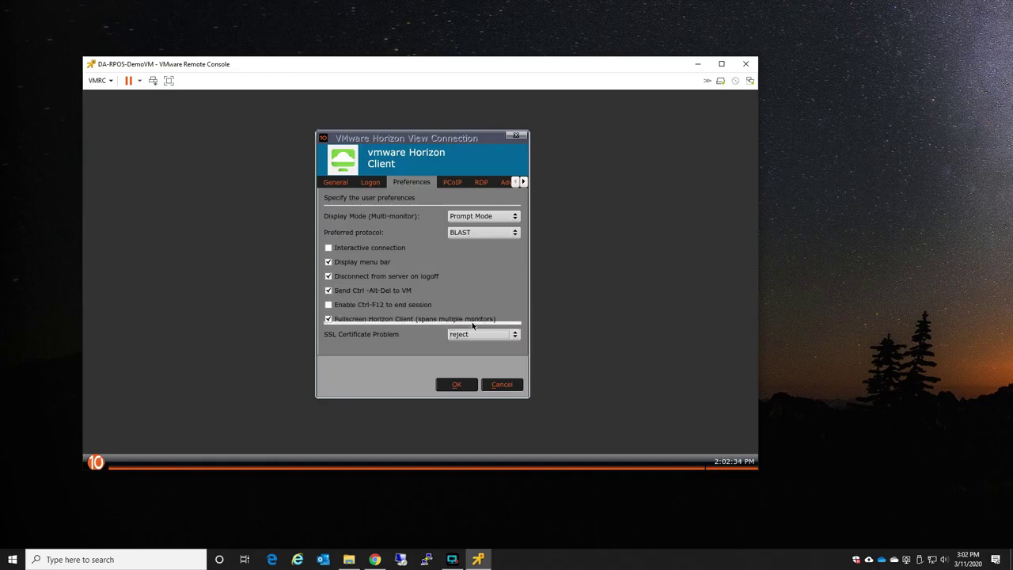
Review the PCoIP, RDP and Advanced tabs, then save the connection with OK.
left_click(451, 184)
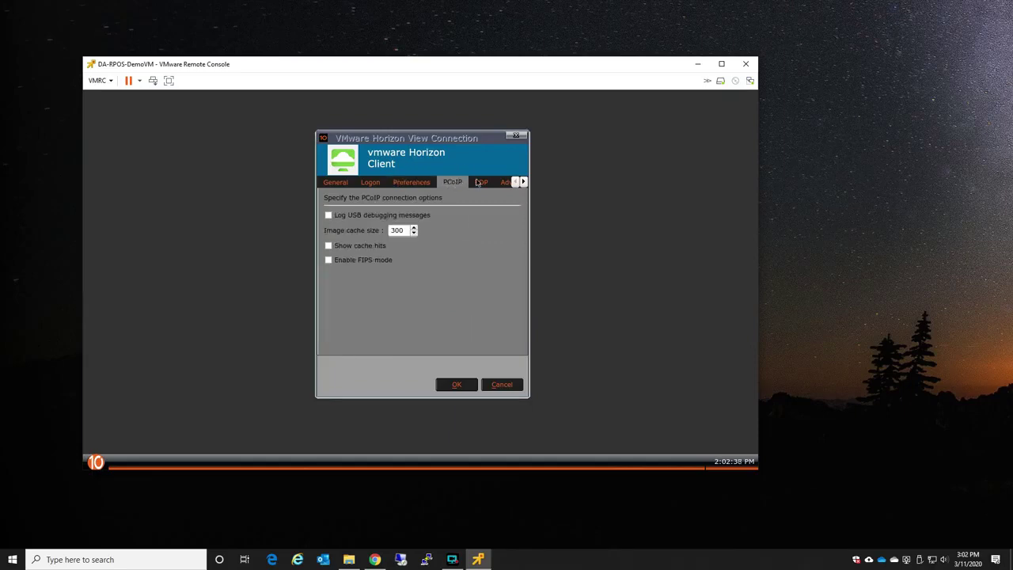
left_click(481, 183)
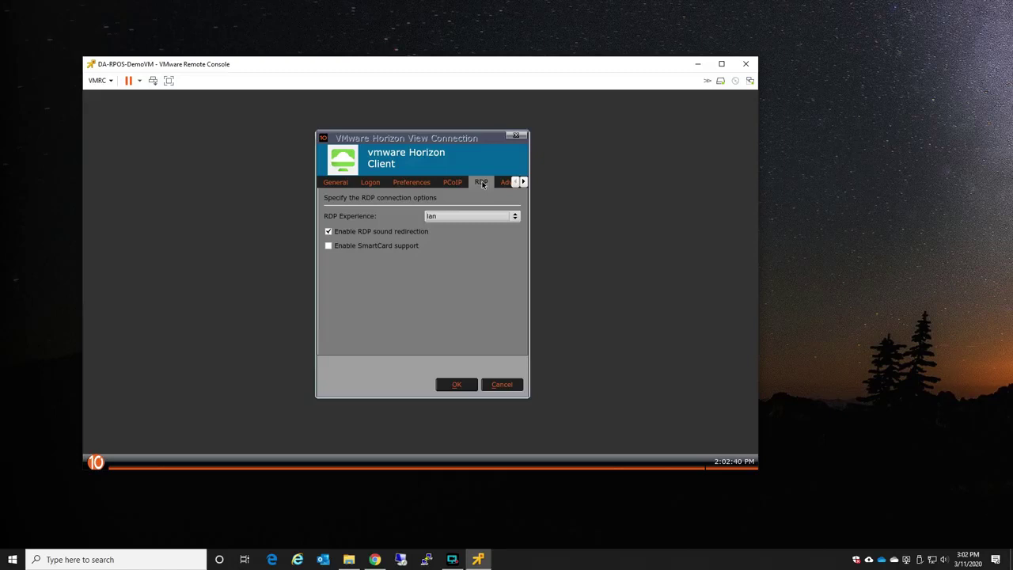
left_click(497, 185)
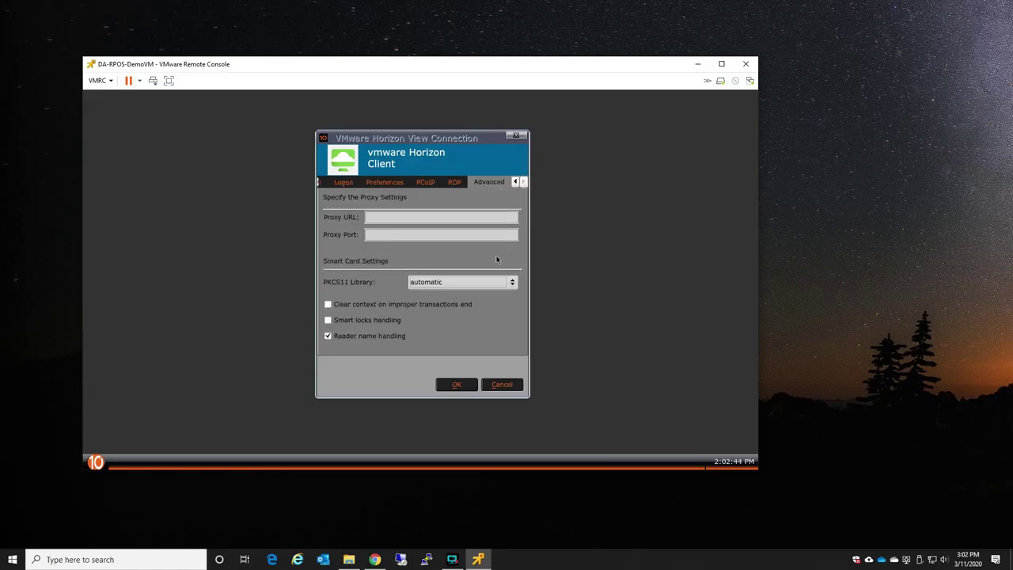
left_click(457, 385)
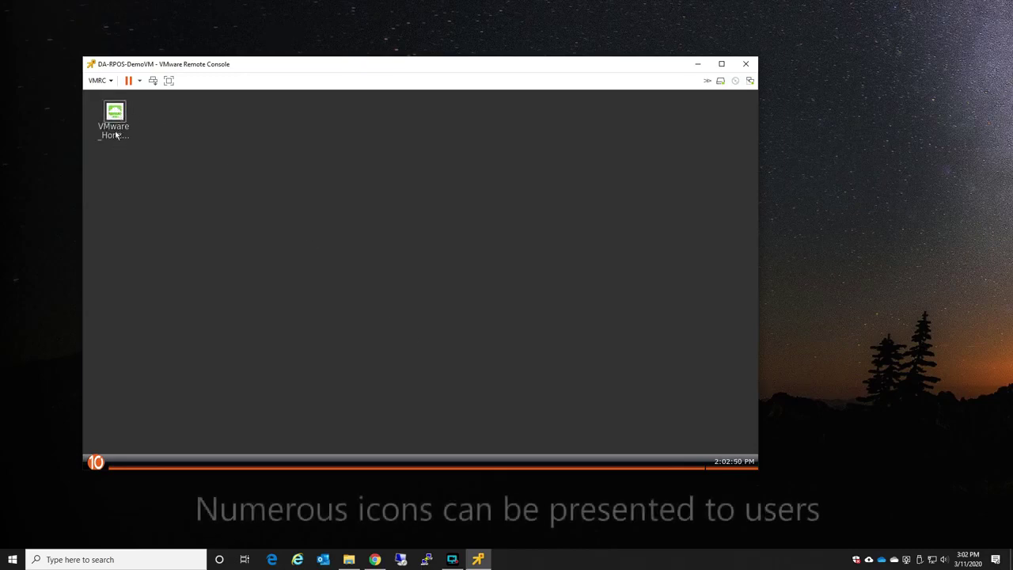
In Connection Manager, mark VMware_Horizon_Server as Default and Autostart, then quit.
left_click(95, 463)
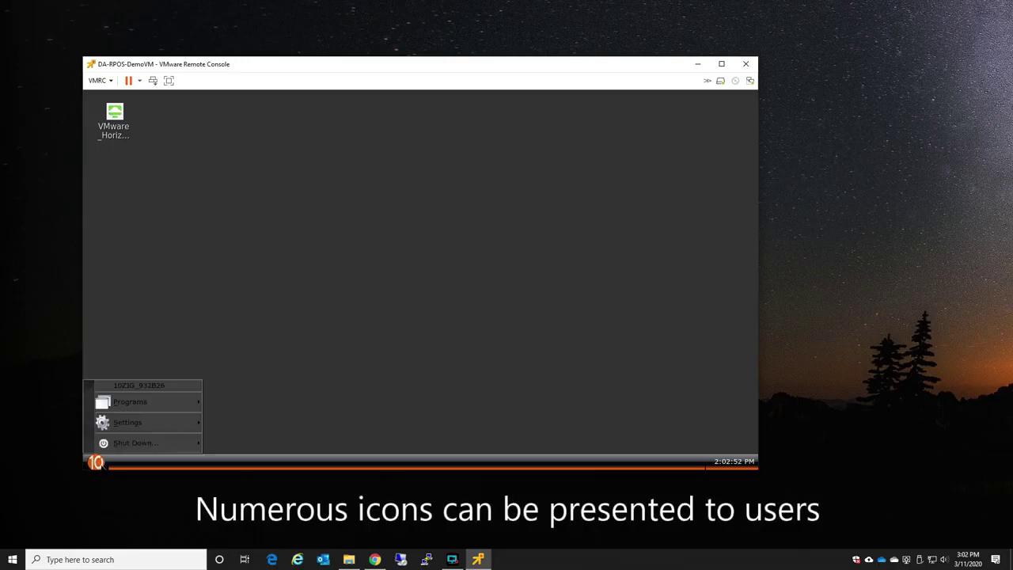
mouse_move(171, 421)
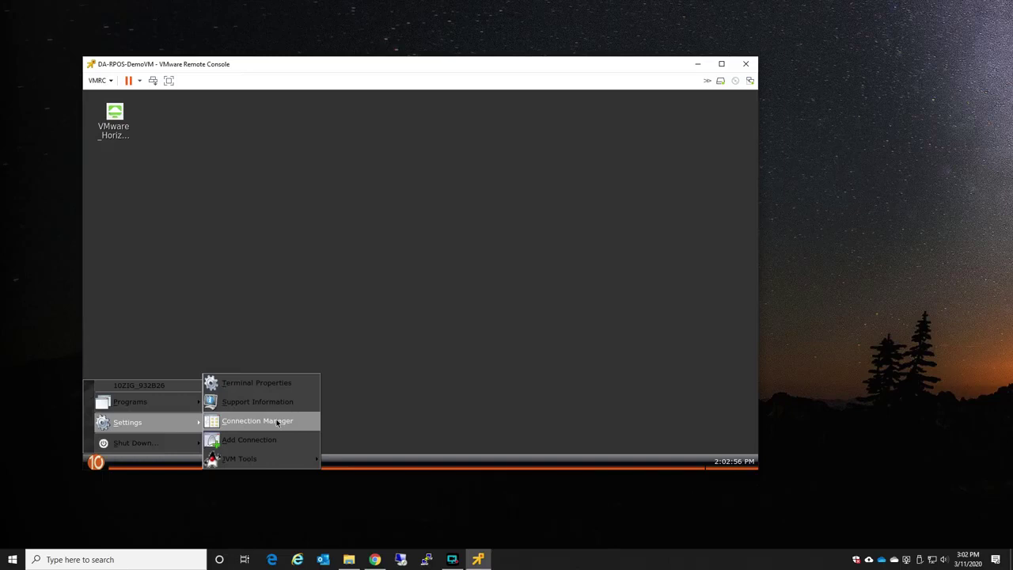
left_click(277, 421)
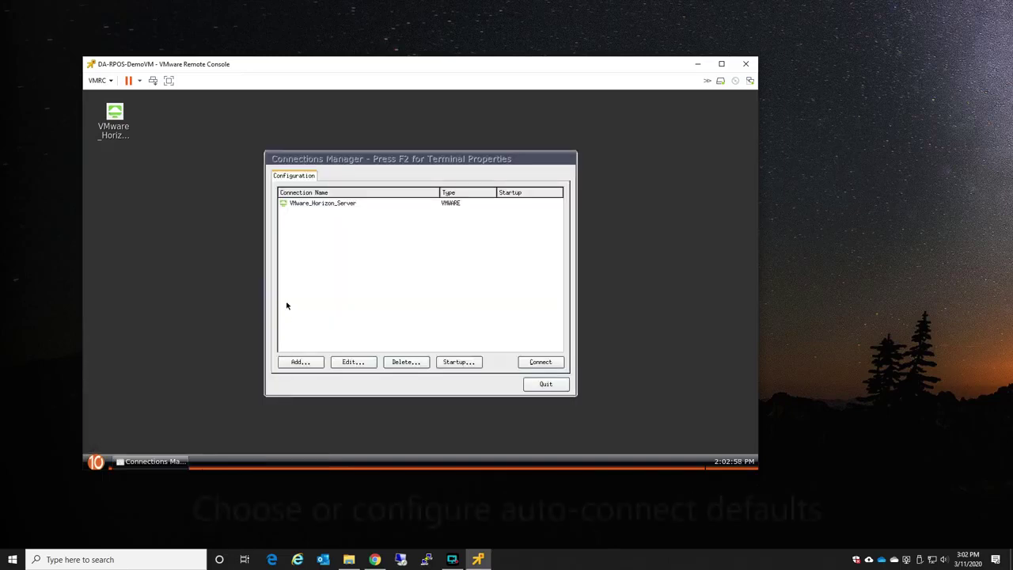
left_click(326, 207)
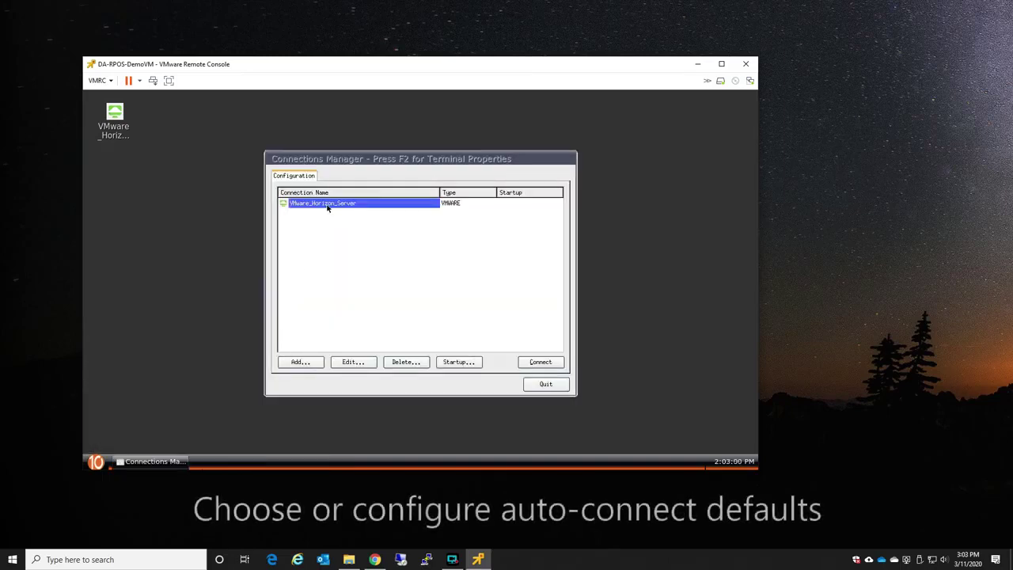
left_click(464, 361)
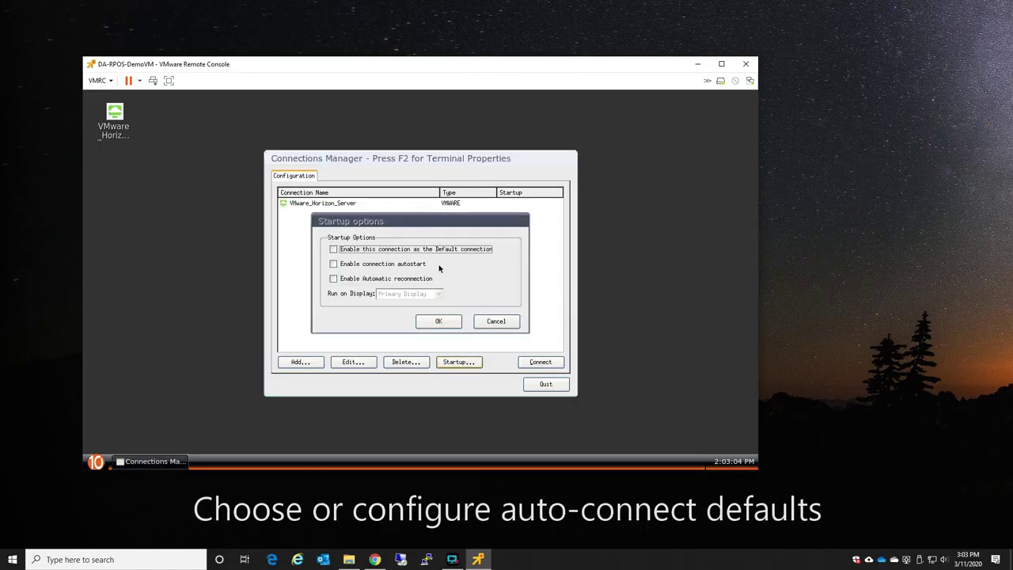
left_click(442, 250)
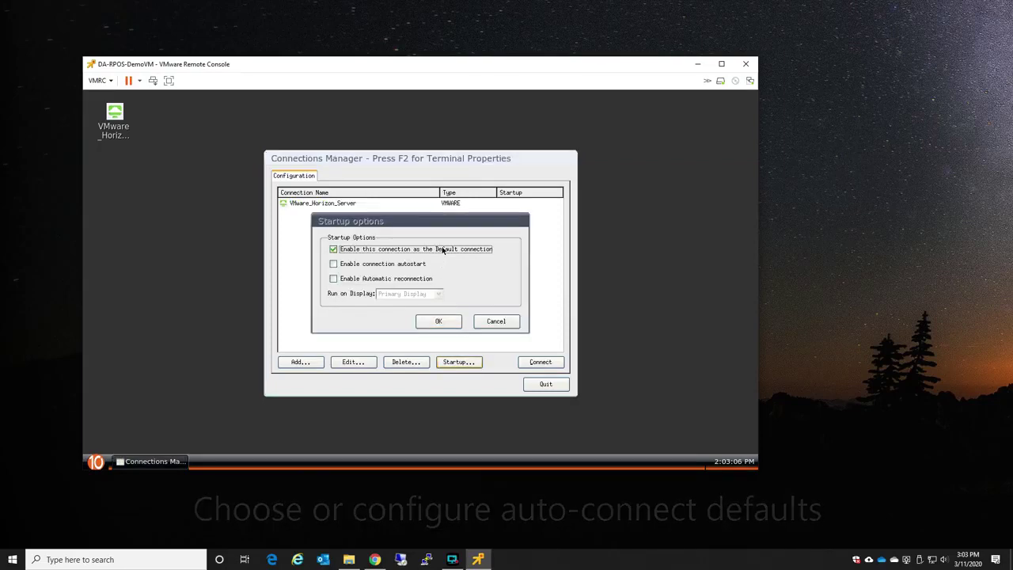
left_click(420, 266)
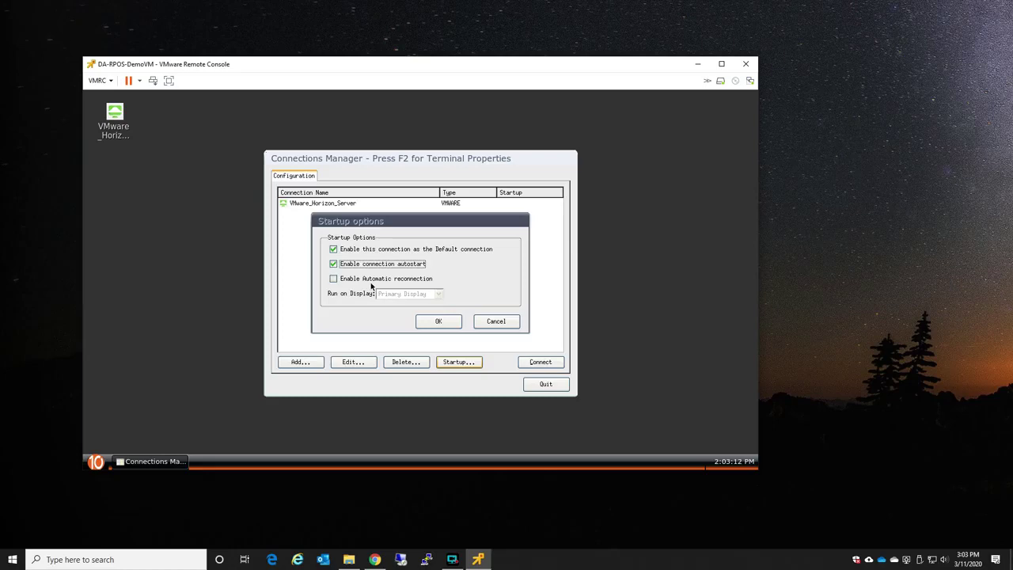
left_click(444, 321)
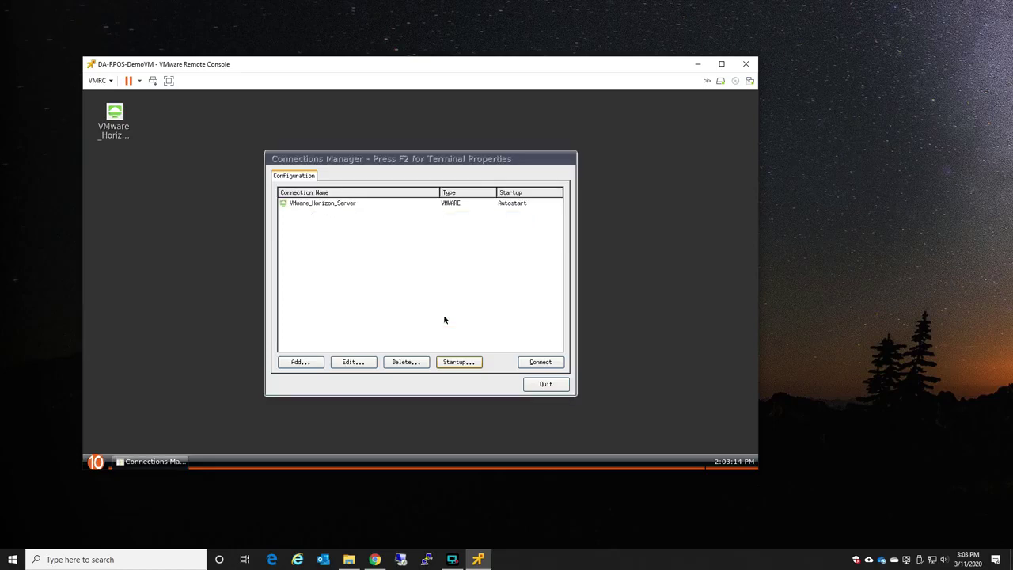
left_click(546, 384)
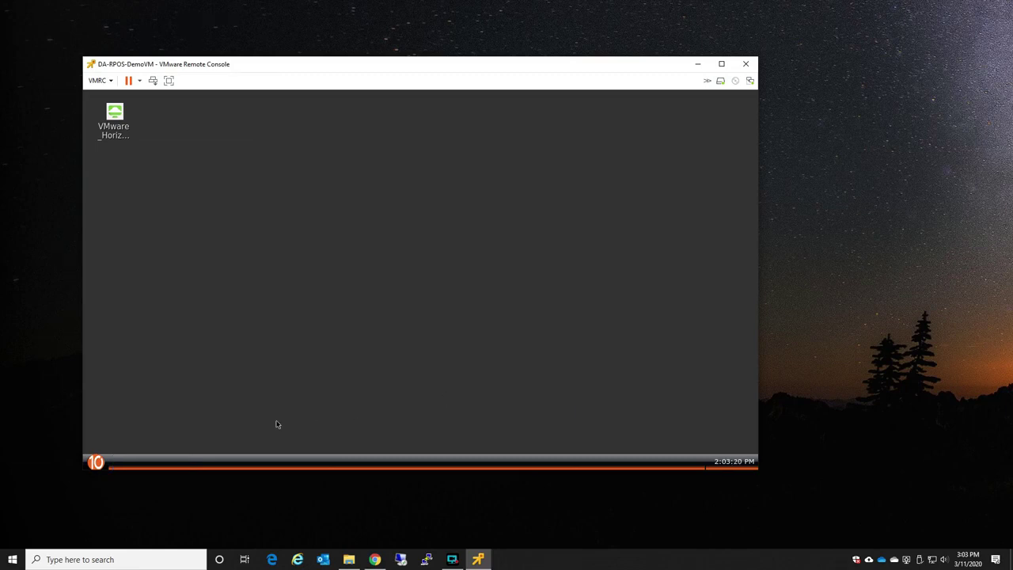
Browse the Add Connection type list, cancel without adding, then bring up Shut Down in the 10ZiG menu.
left_click(95, 462)
mouse_move(151, 425)
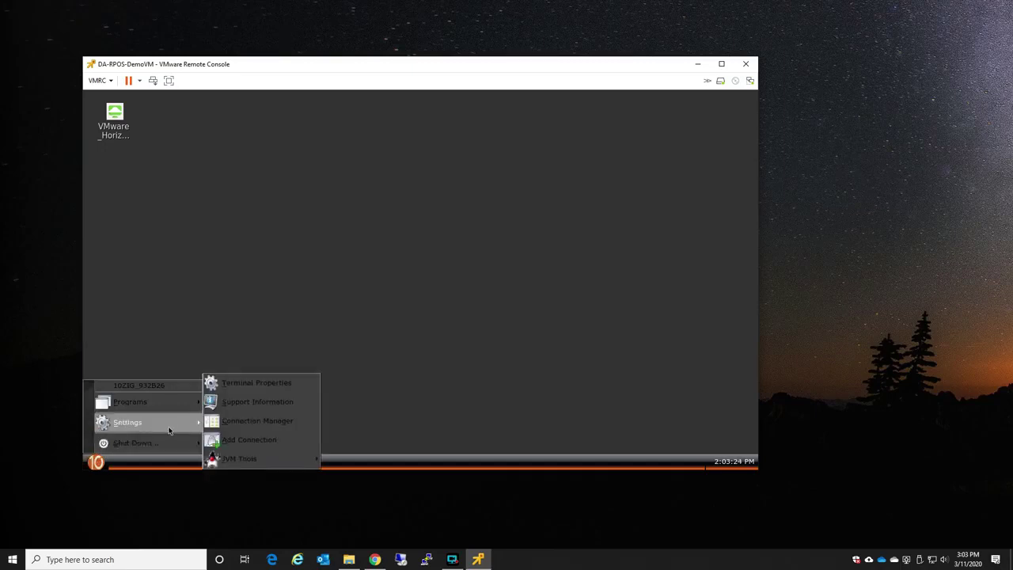
left_click(258, 440)
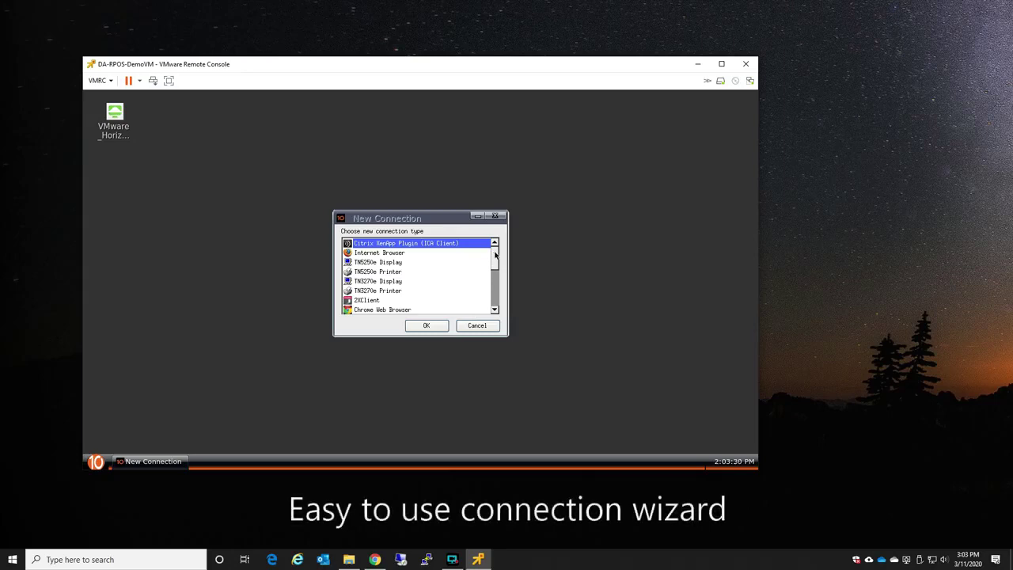
scroll(496, 255, "down", 1)
left_click_drag(495, 255, 492, 285)
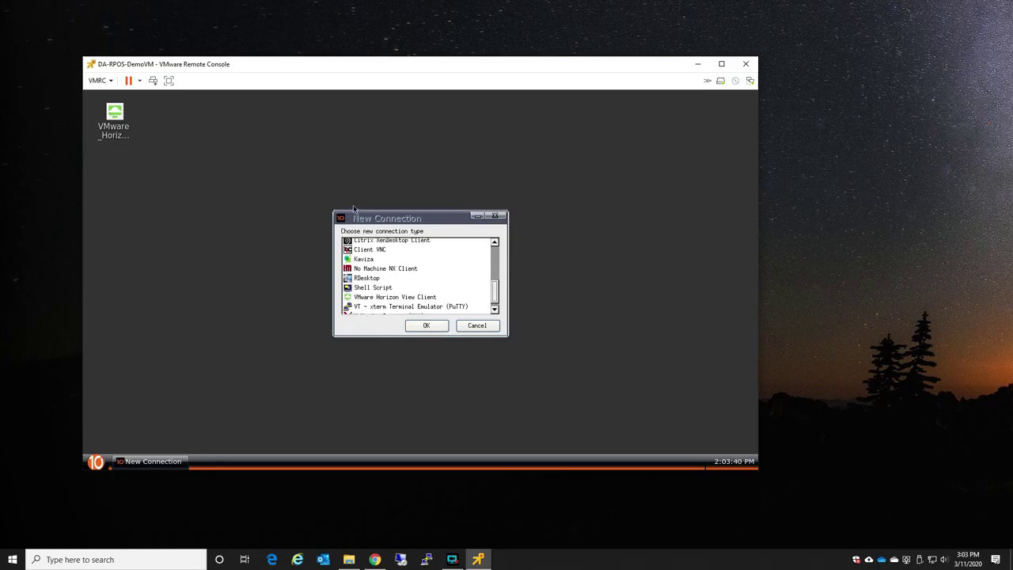
left_click(472, 327)
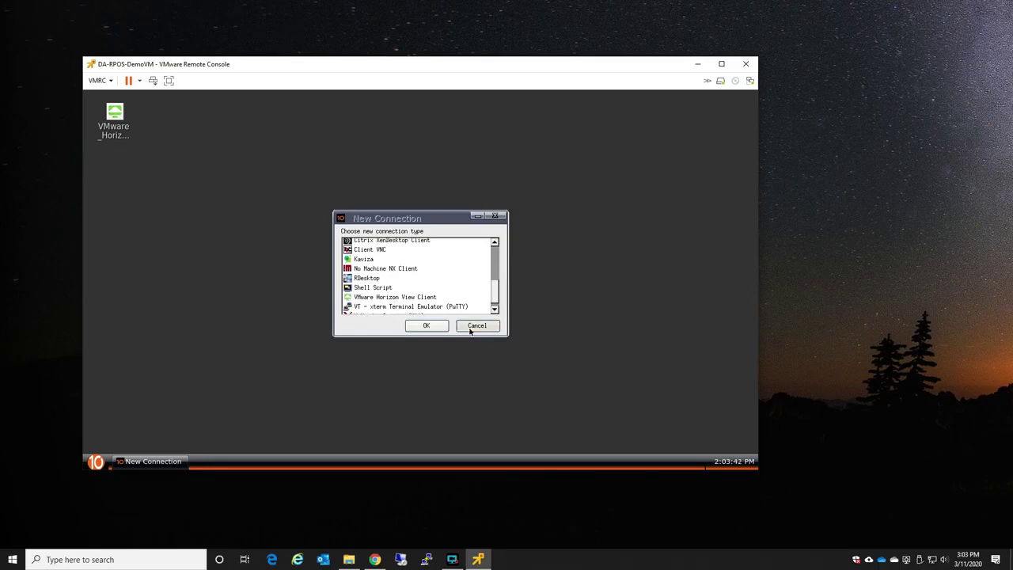
left_click(96, 463)
mouse_move(169, 443)
Shut down the RepurpOS thin client so it restarts.
left_click(230, 459)
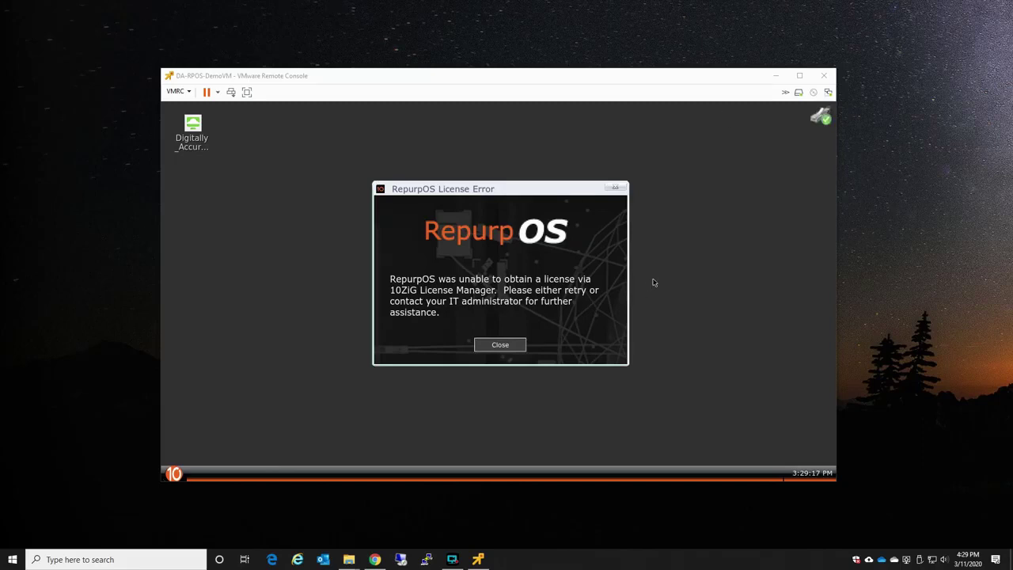
Dismiss the license error, log in with username and passcode, and approve with Duo Push (option 1).
left_click(506, 346)
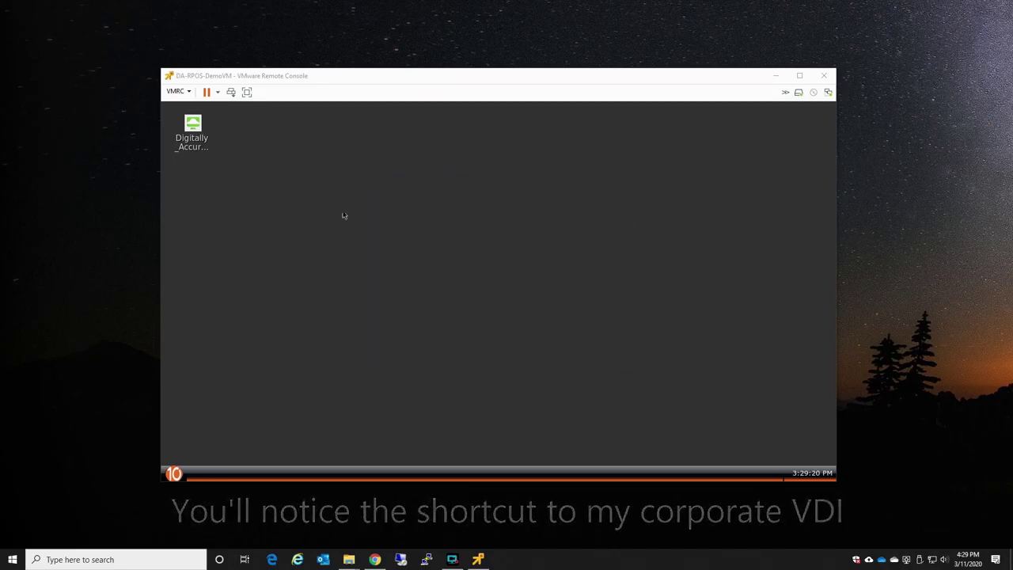
type("admin")
key("Tab")
type("1234567890")
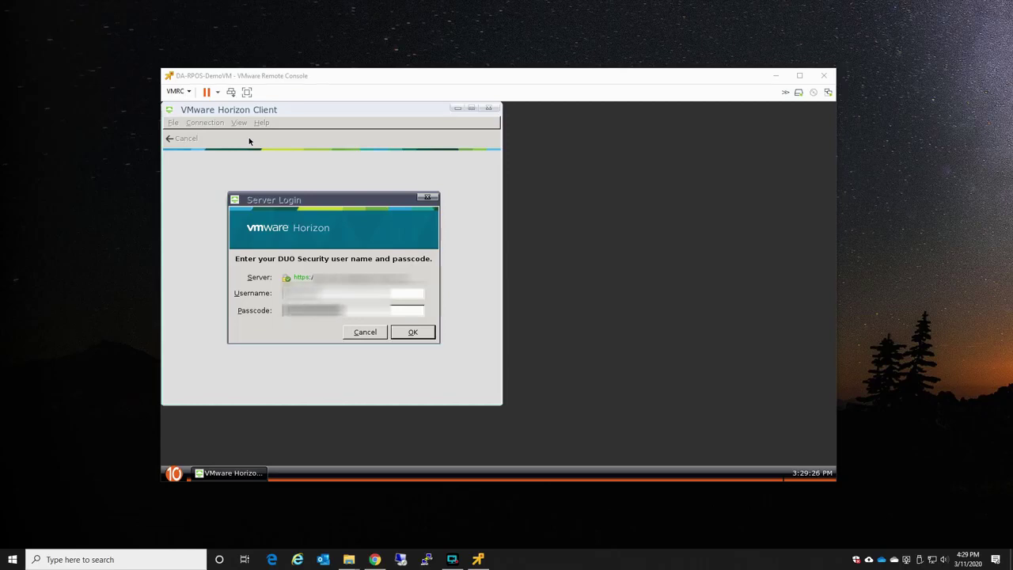
key("Return")
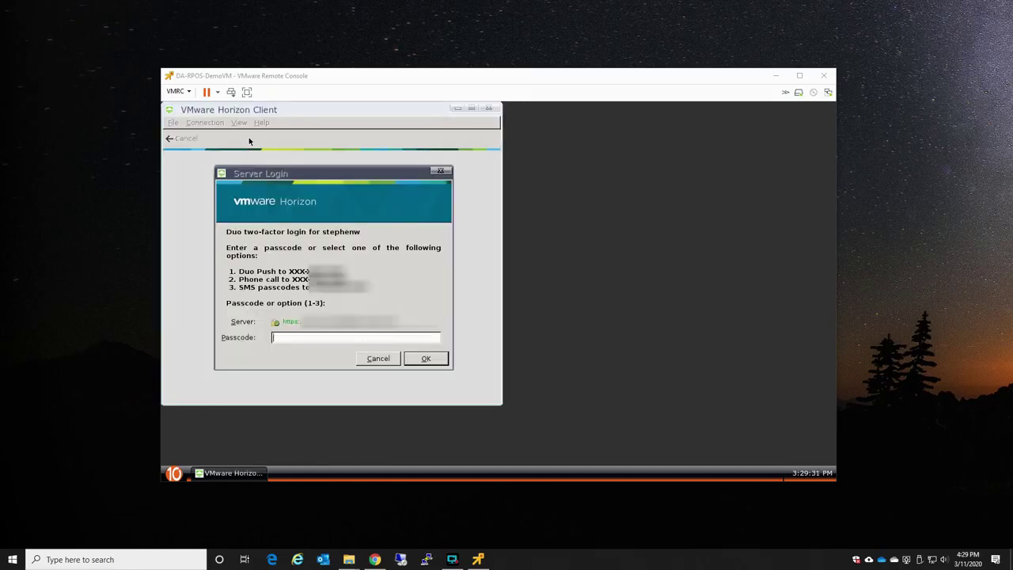
type("1")
key("Return")
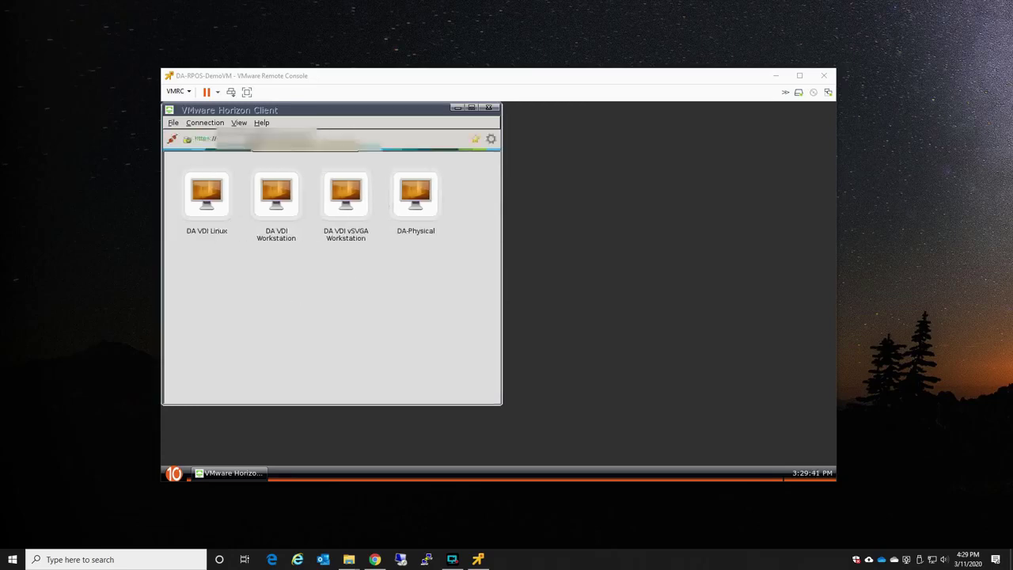
Connect to the DA VDI vSVGA Workstation desktop and briefly launch then close Google Chrome.
double_click(335, 196)
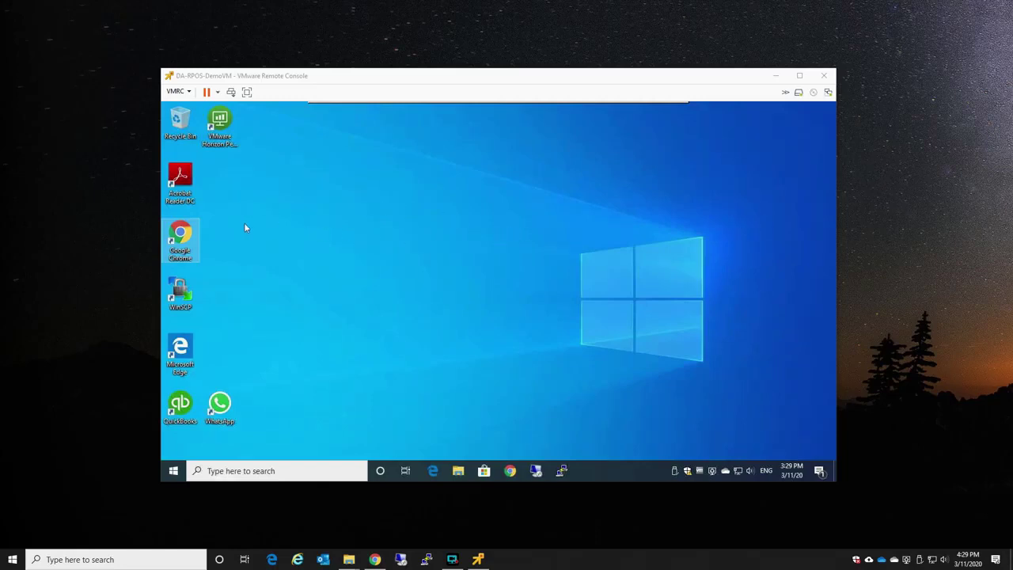
double_click(183, 230)
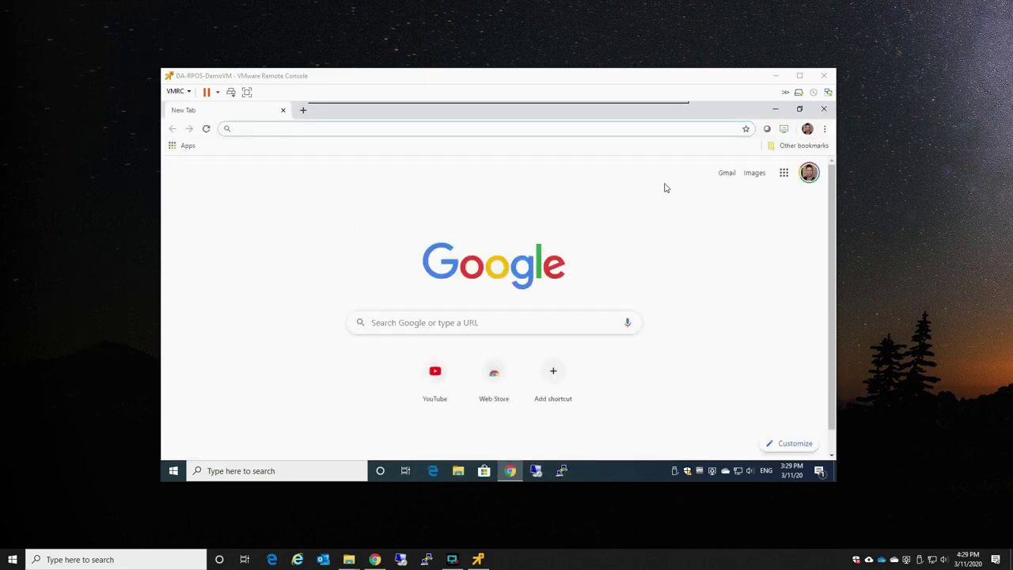
left_click(824, 109)
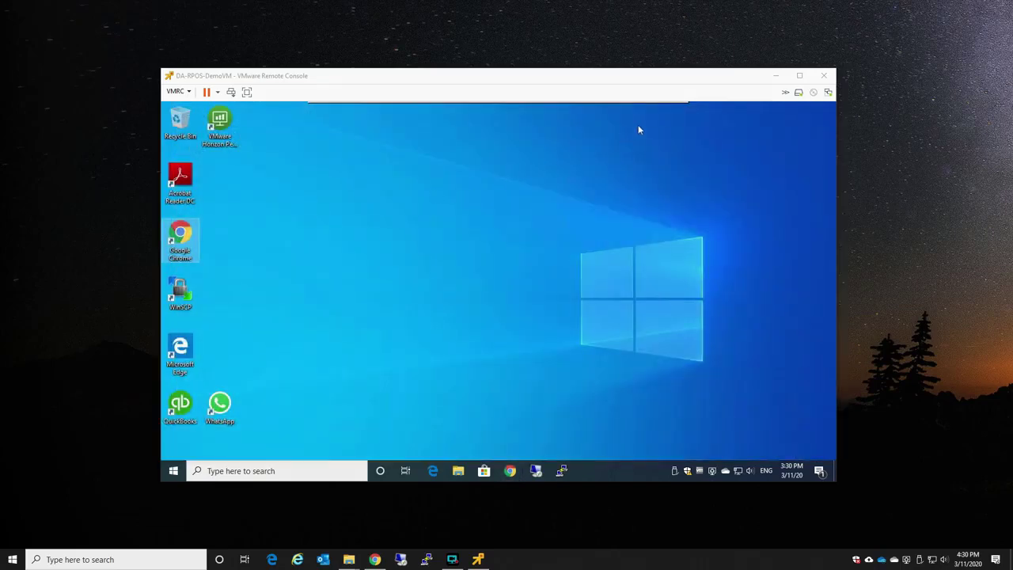
Sign out of the Windows 10 session from the Start menu account options.
left_click(170, 473)
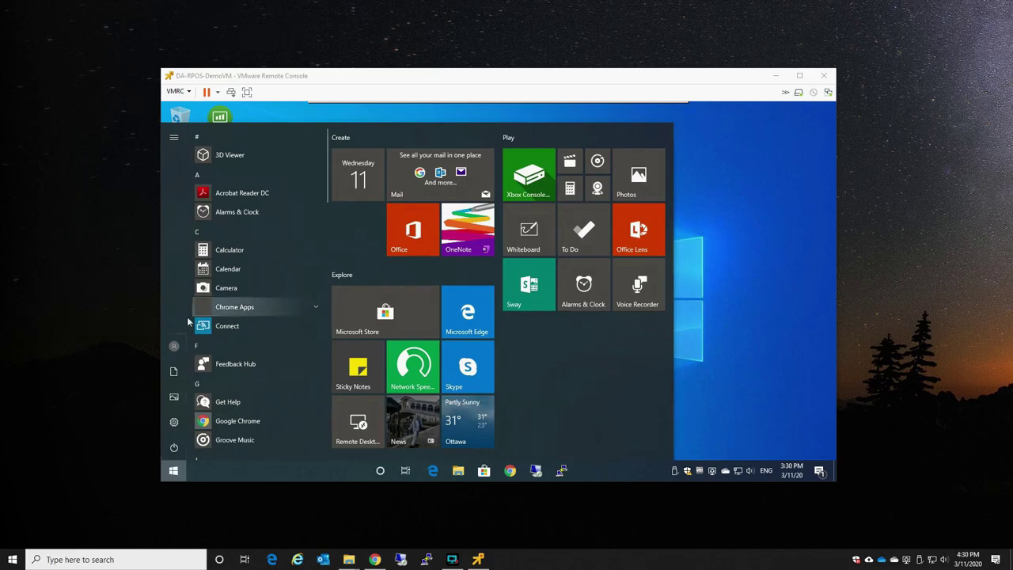
left_click(171, 346)
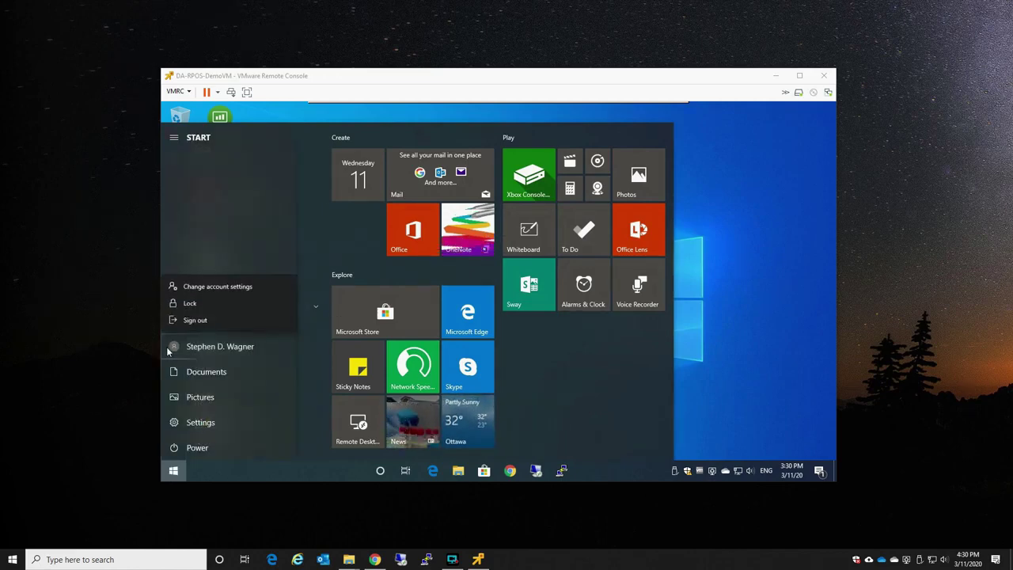
left_click(247, 320)
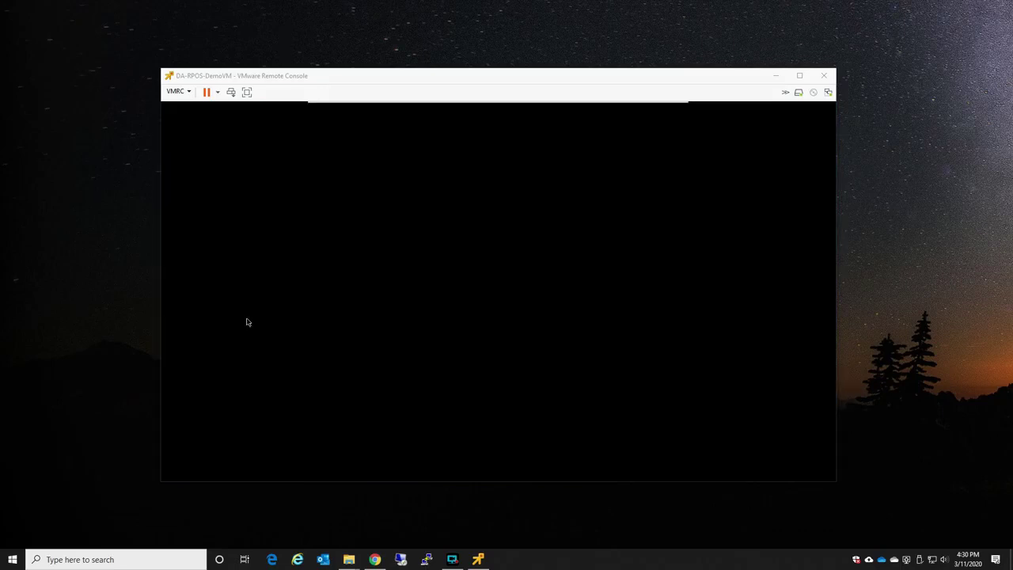